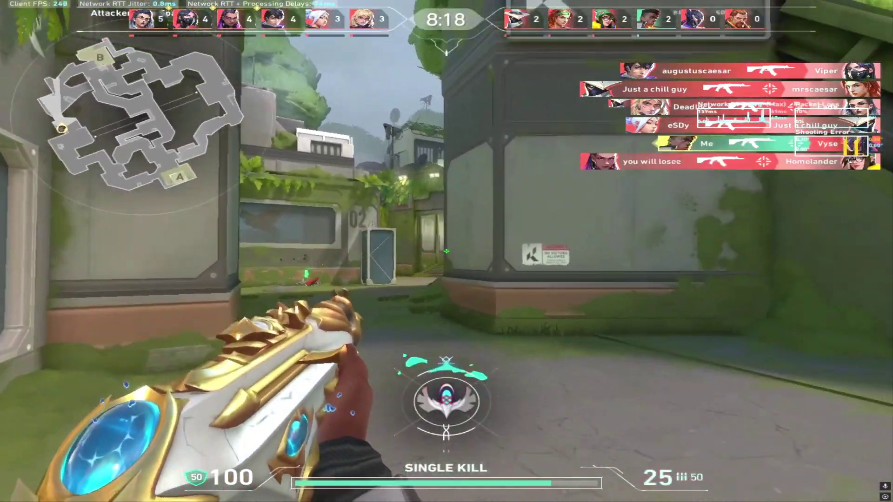
# Step: Push forward through the corridors with the Vandal, shooting the enemies that appear ahead
pyautogui.press('w')
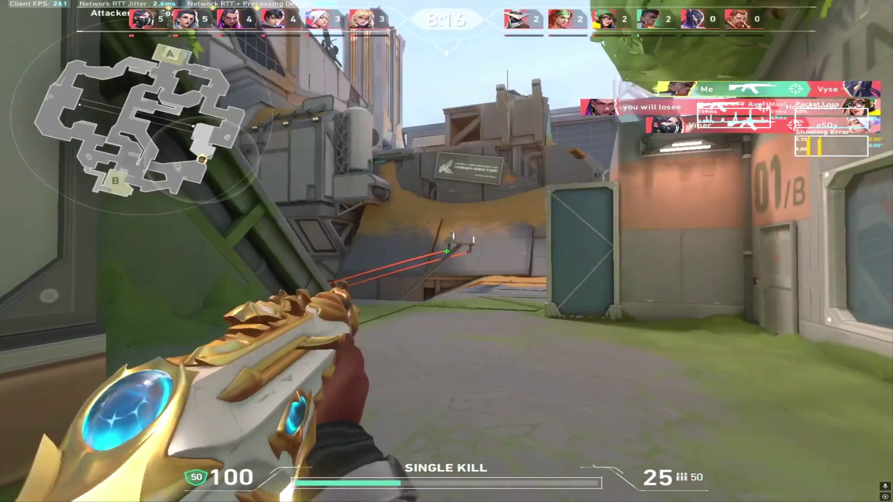
pyautogui.click(447, 251)
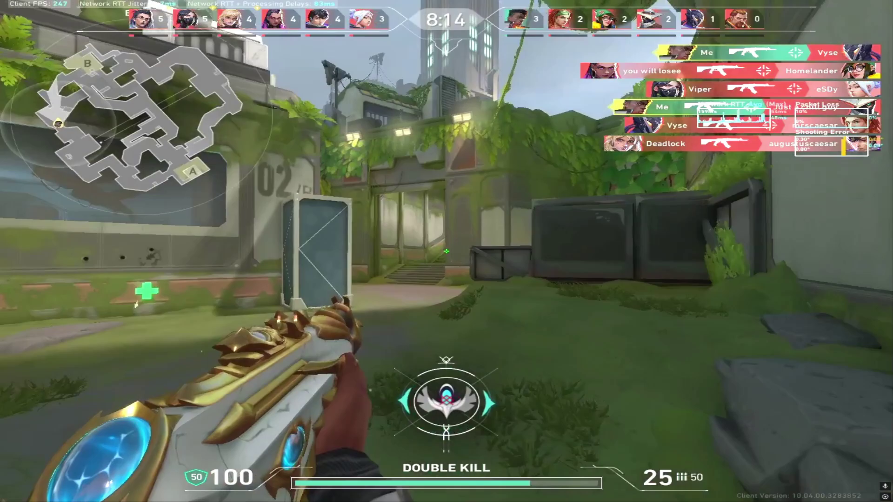
pyautogui.press('w')
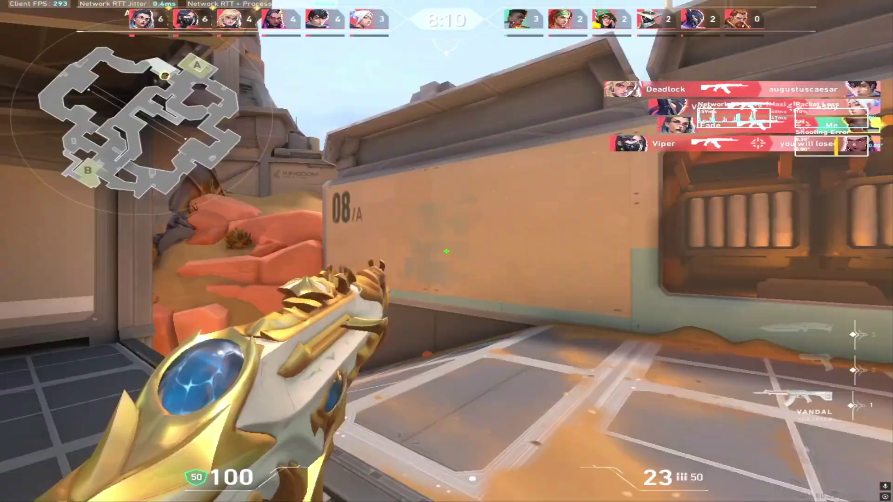
pyautogui.click(447, 251)
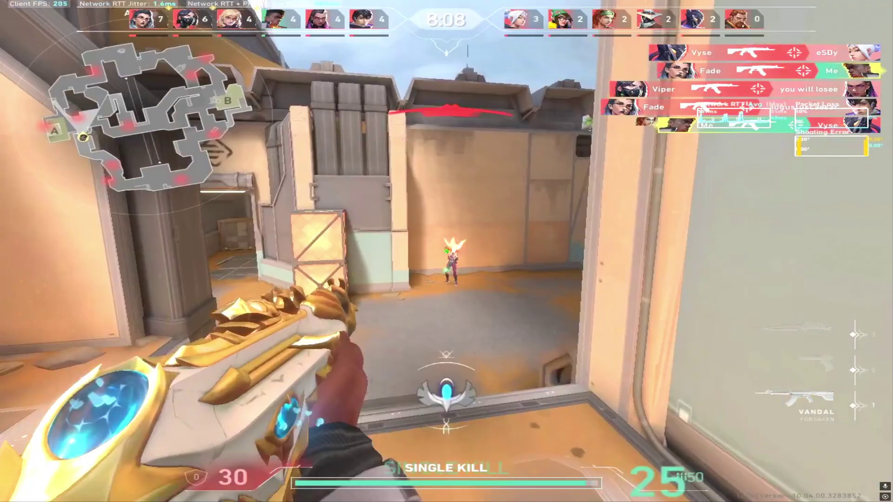
pyautogui.press('w')
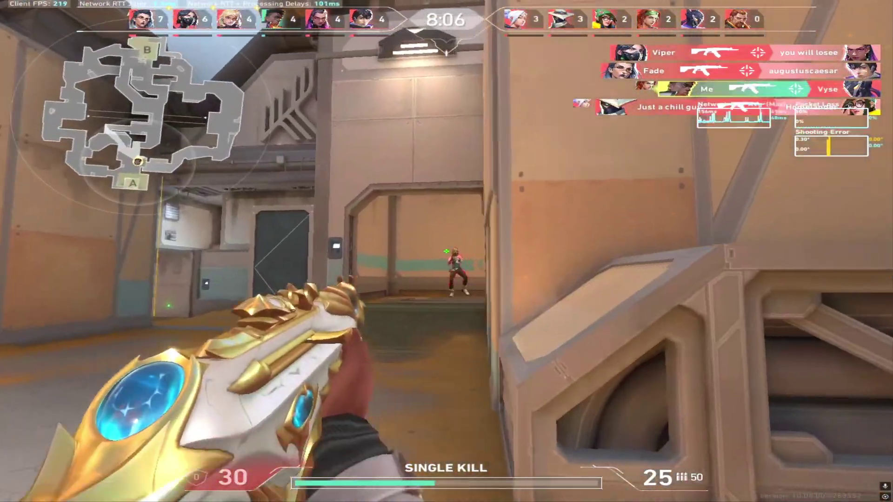
pyautogui.click(446, 251)
pyautogui.press('3')
pyautogui.press('1')
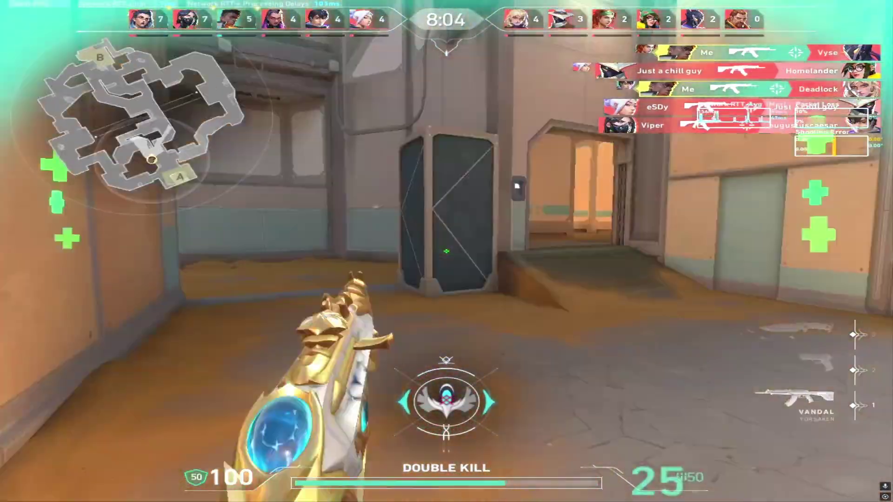
# Step: Move past the glowing crate toward A tower and gun down the enemies in the corridor
pyautogui.press('a')
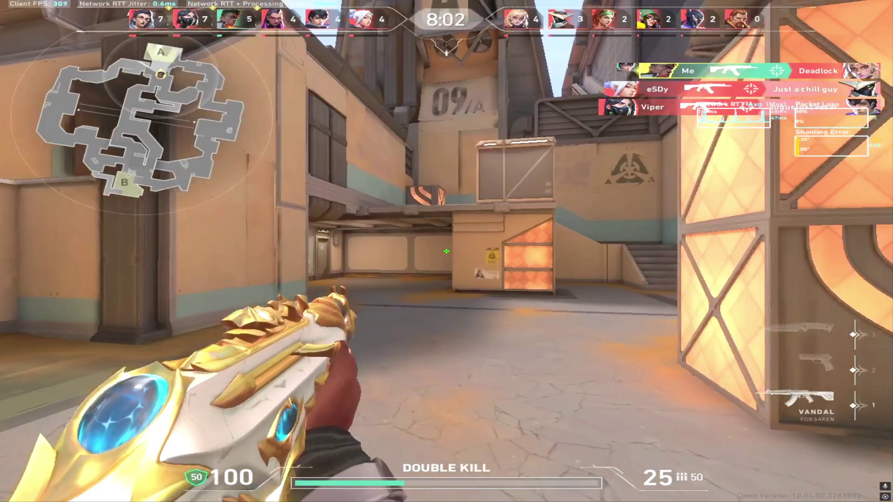
pyautogui.press('w')
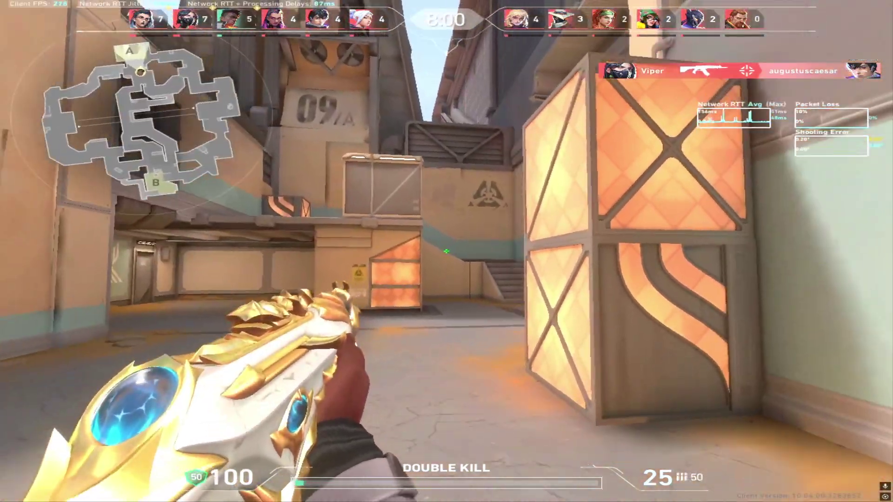
pyautogui.press('a')
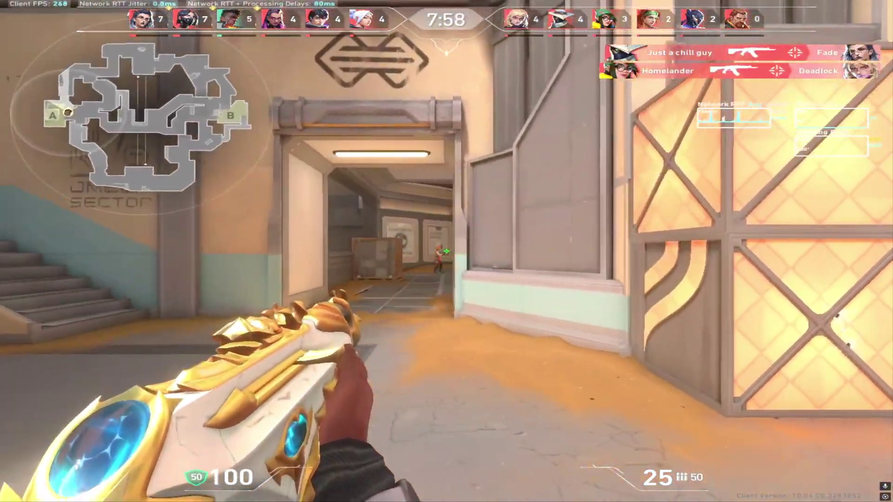
pyautogui.click(446, 251)
pyautogui.click(446, 251)
pyautogui.click(447, 251)
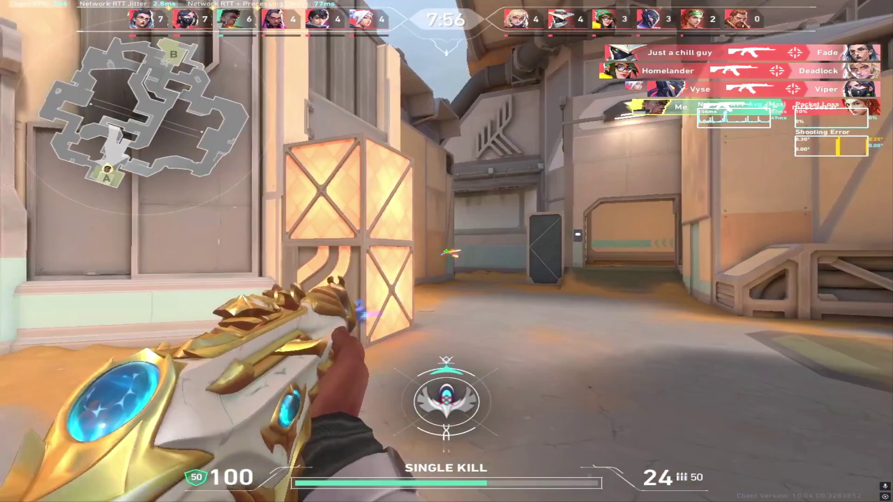
pyautogui.click(446, 251)
pyautogui.click(446, 251)
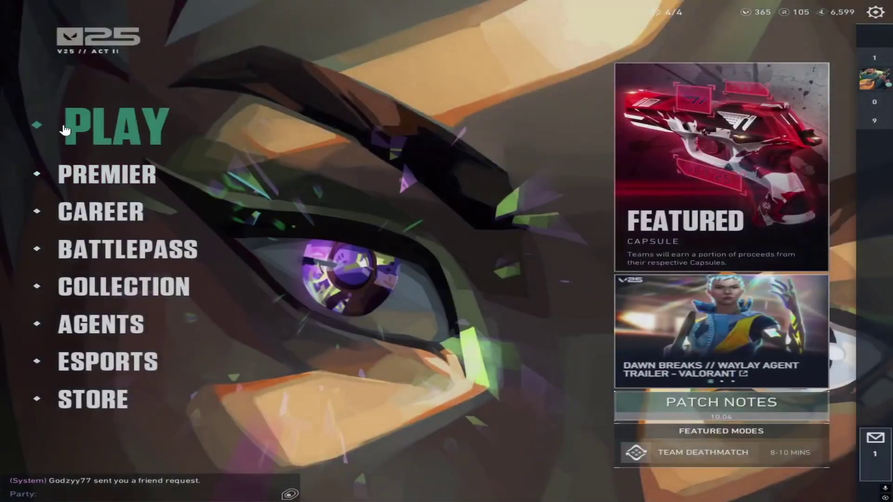
# Step: Enter The Range through PLAY > PRACTICE after choosing an agent
pyautogui.click(109, 127)
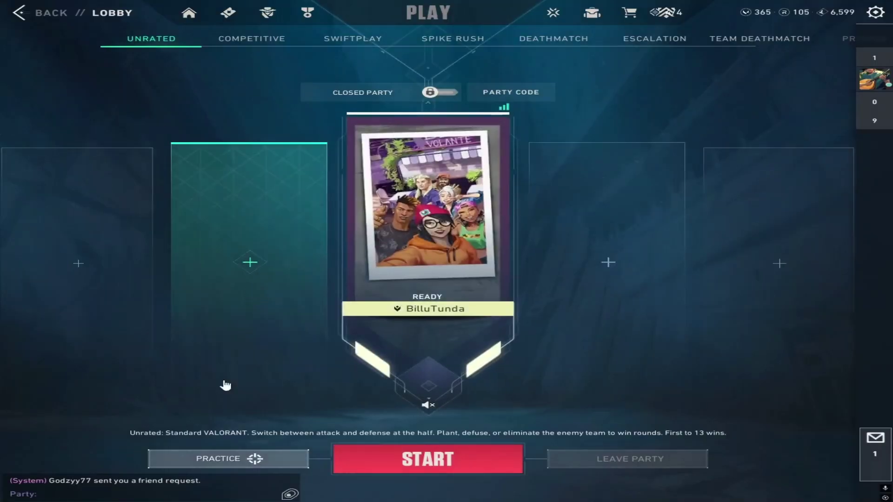
pyautogui.click(279, 459)
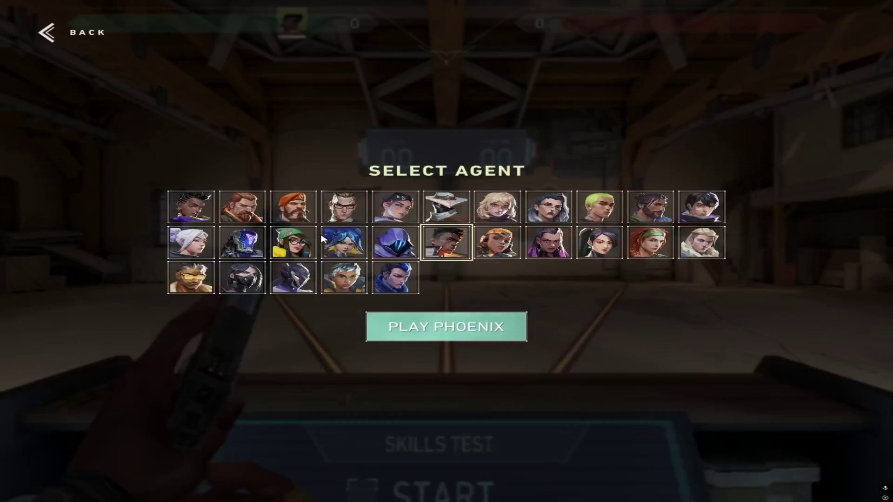
pyautogui.click(194, 255)
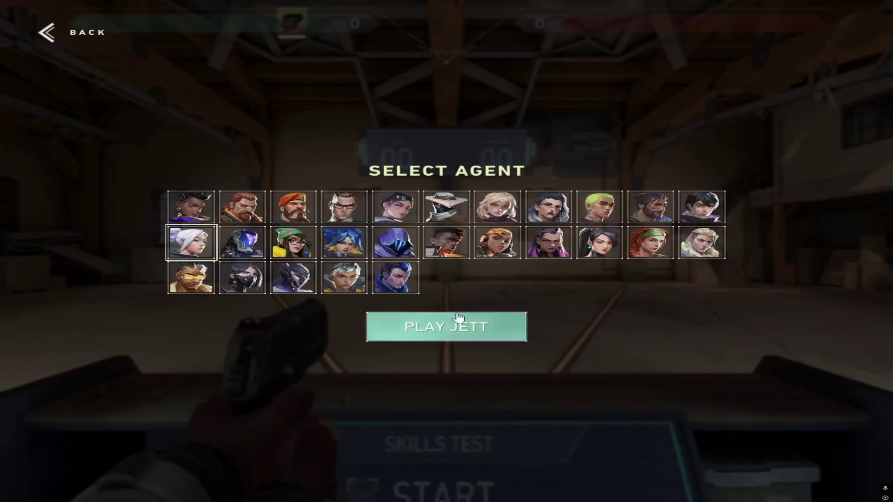
pyautogui.click(446, 326)
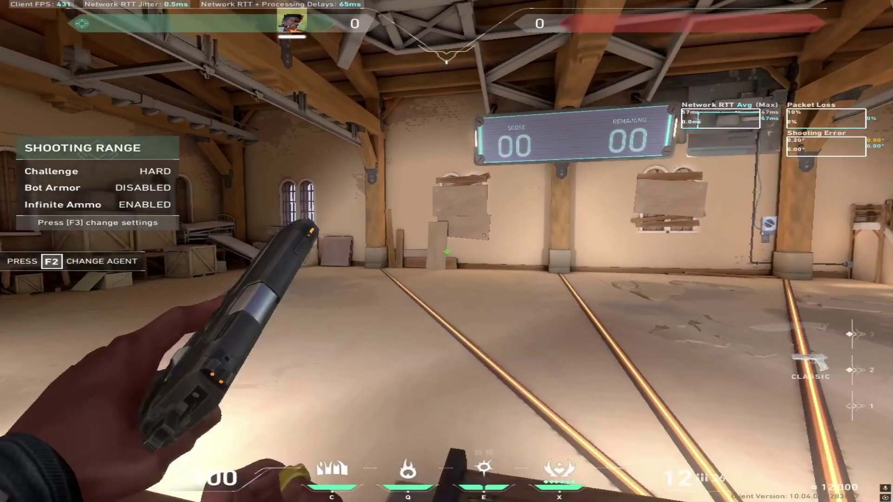
# Step: Buy a Vandal and heavy shield, then start the bot practice drill
pyautogui.press('b')
pyautogui.click(442, 299)
pyautogui.click(662, 299)
pyautogui.press('b')
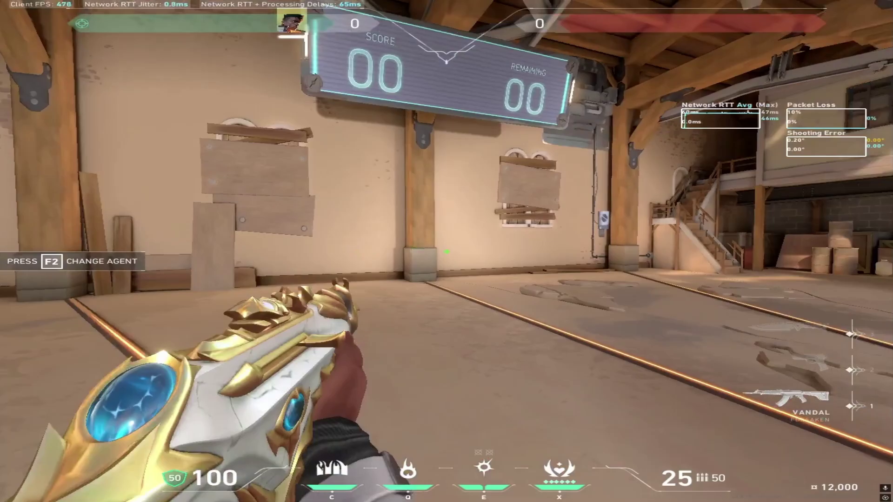
pyautogui.press('3')
pyautogui.press('1')
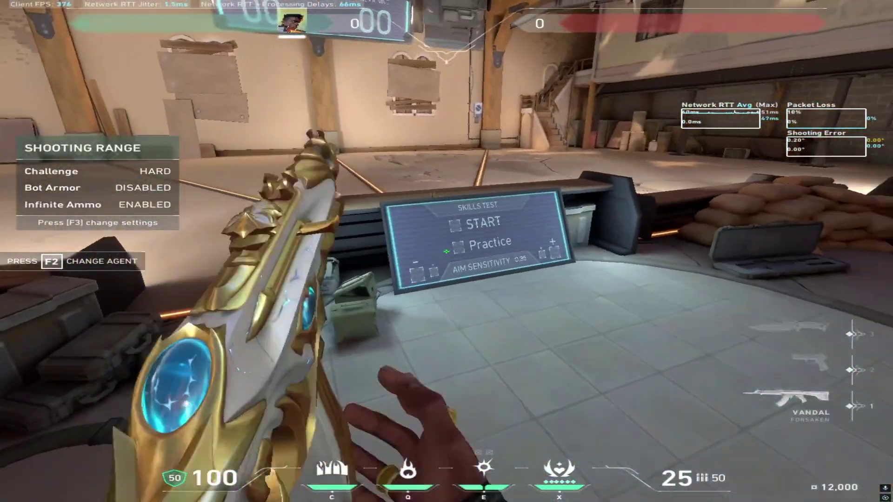
pyautogui.click(446, 251)
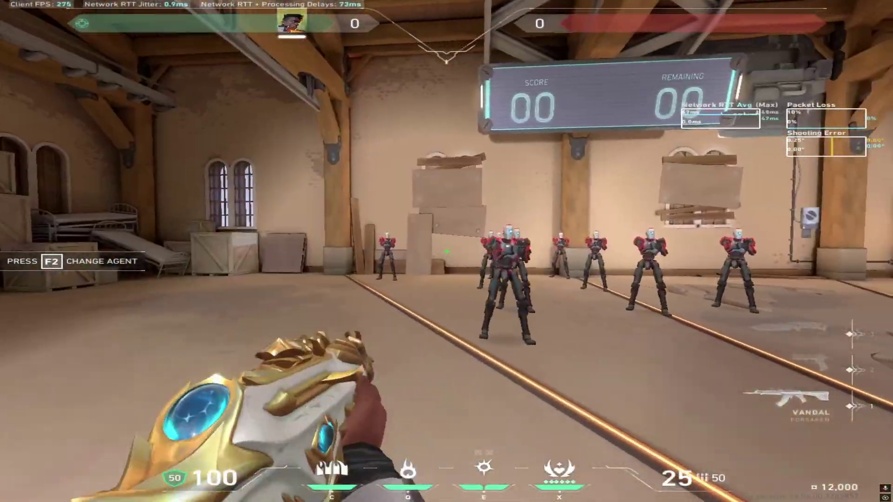
# Step: Set Valorant's video resolution to 1,920 x 1,080 16:9
pyautogui.press('3')
pyautogui.press('Escape')
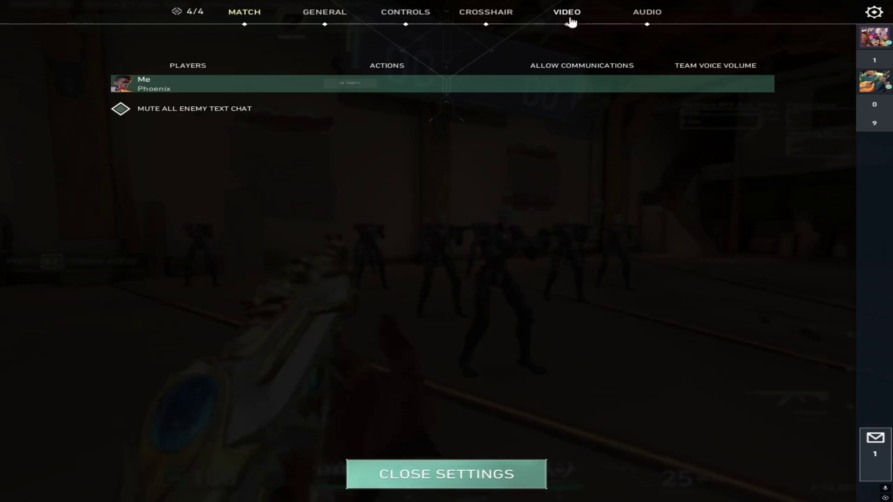
pyautogui.click(568, 14)
pyautogui.click(525, 100)
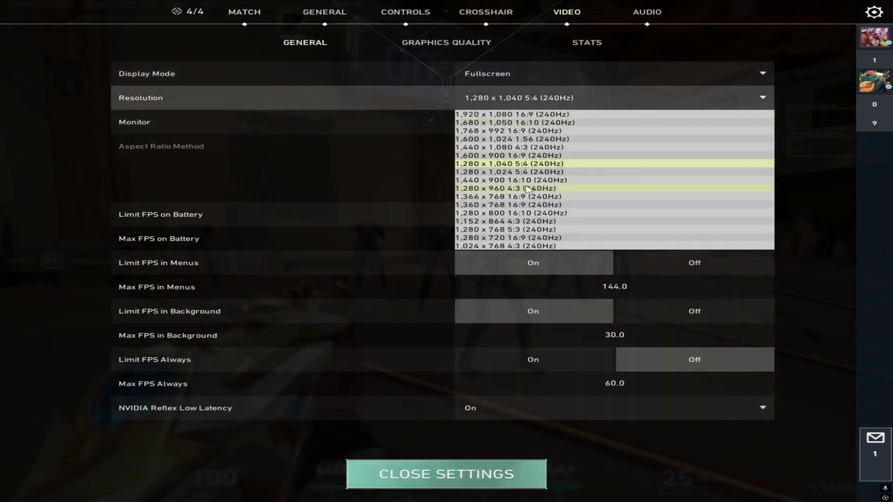
pyautogui.click(503, 115)
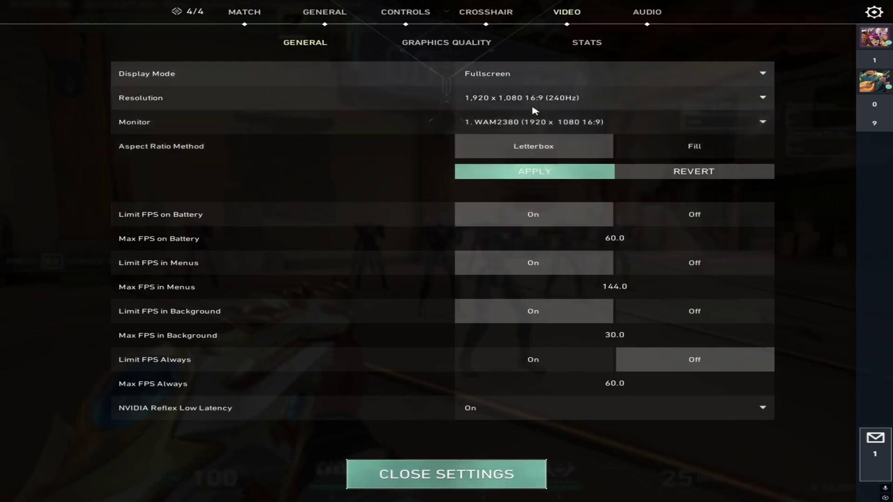
pyautogui.click(532, 107)
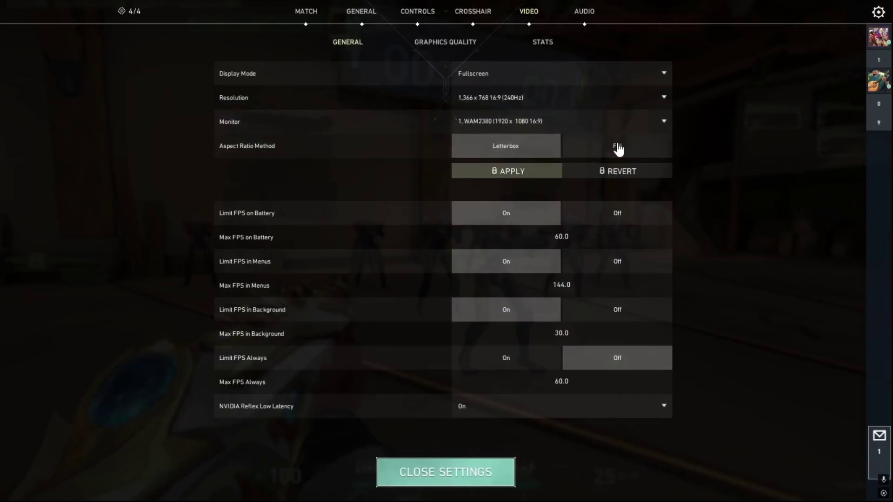
# Step: Switch the aspect ratio method to Fill and keep the new display settings
pyautogui.click(617, 147)
pyautogui.click(524, 174)
pyautogui.click(367, 302)
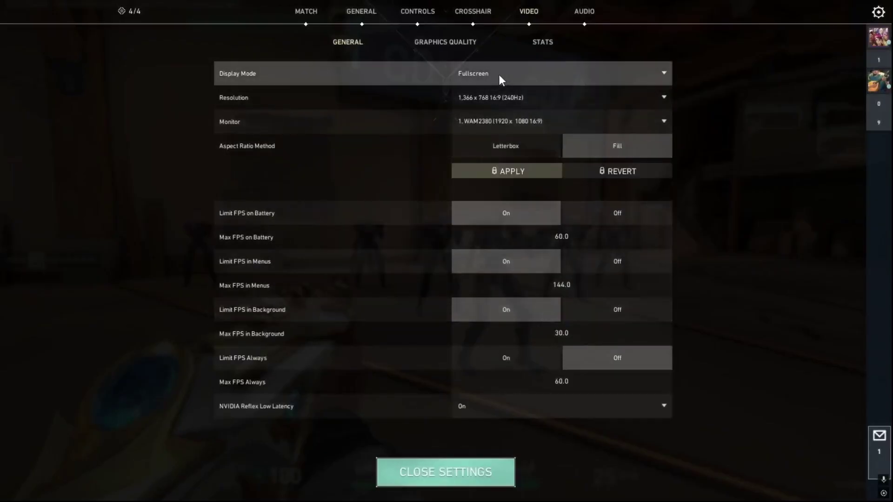
pyautogui.click(500, 98)
pyautogui.click(499, 99)
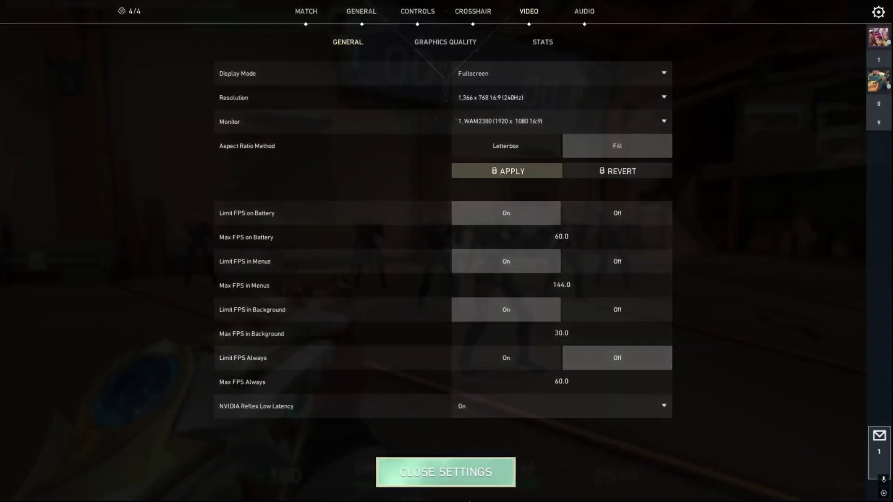
# Step: Return to the Range and throw a fireball and a flash toward the bots
pyautogui.click(492, 472)
pyautogui.press('3')
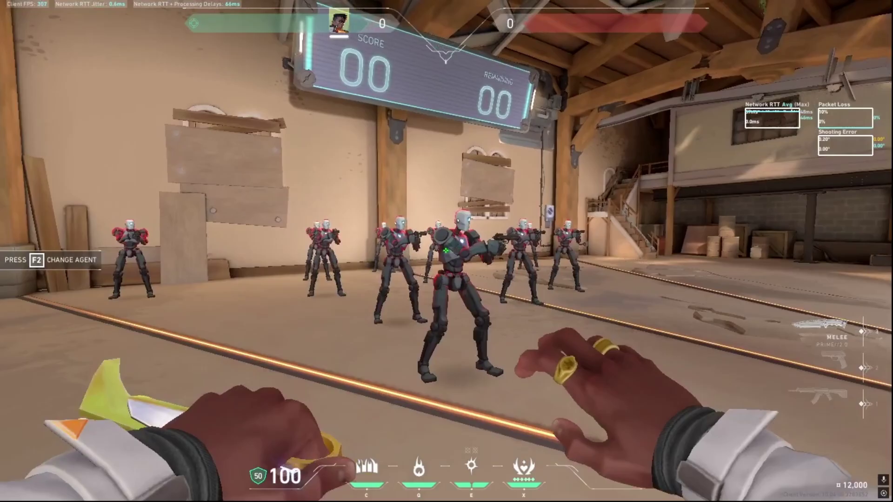
pyautogui.press('e')
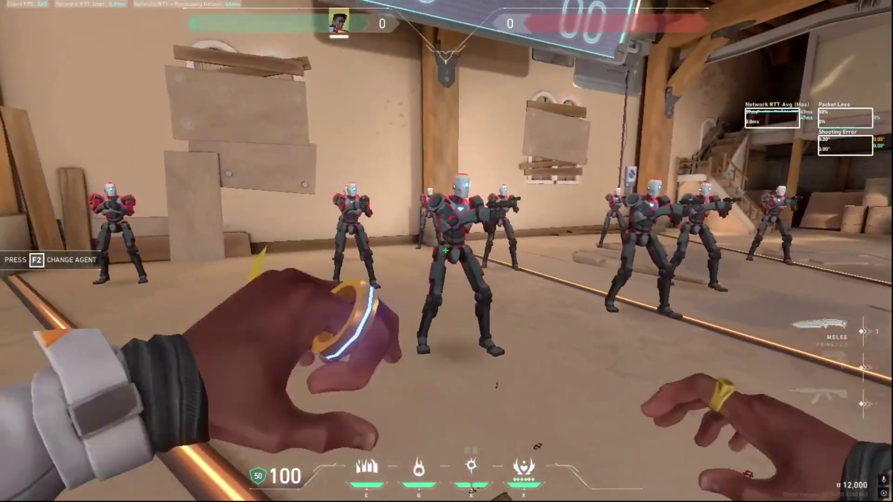
pyautogui.press('q')
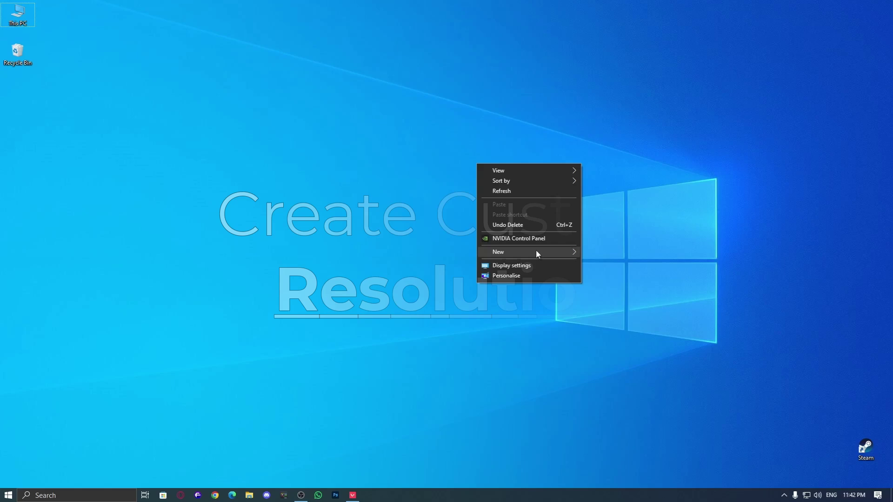
# Step: Launch NVIDIA Control Panel from the desktop context menu and reposition its window
pyautogui.click(540, 239)
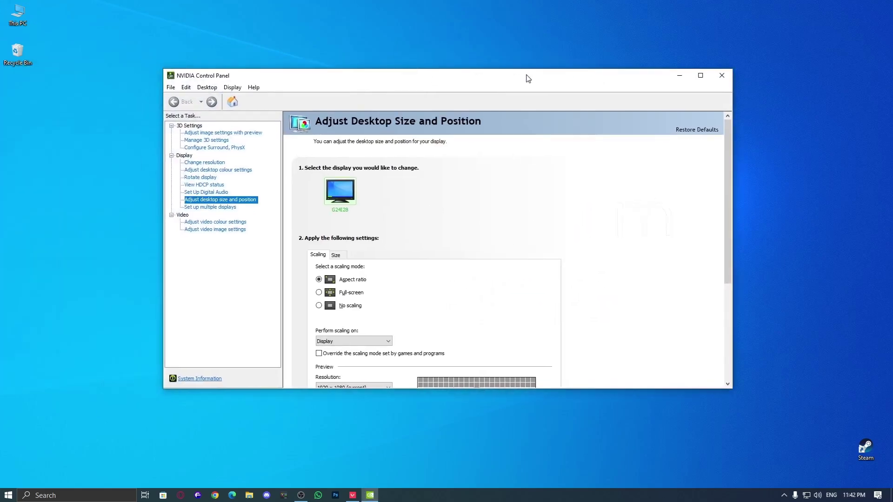
pyautogui.moveTo(528, 78); pyautogui.dragTo(492, 70)
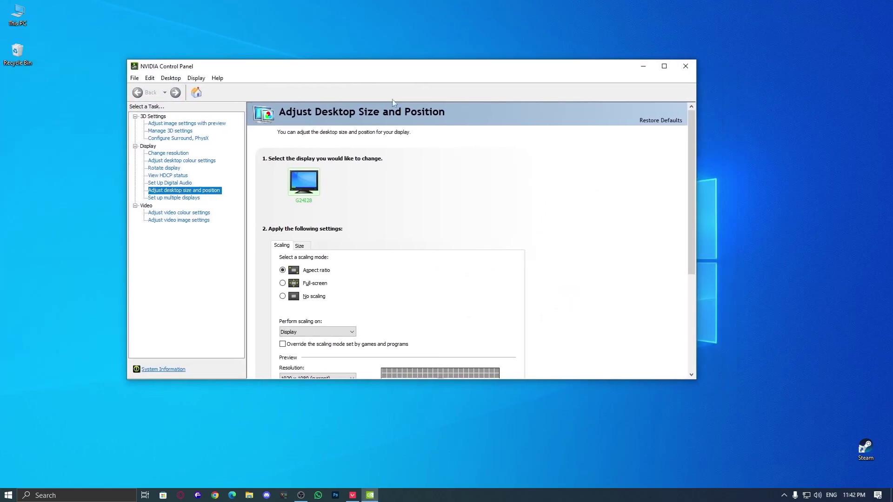
# Step: Inspect the 1920 x 1080, 240Hz values in Create Custom Resolution, then cancel without creating
pyautogui.click(168, 152)
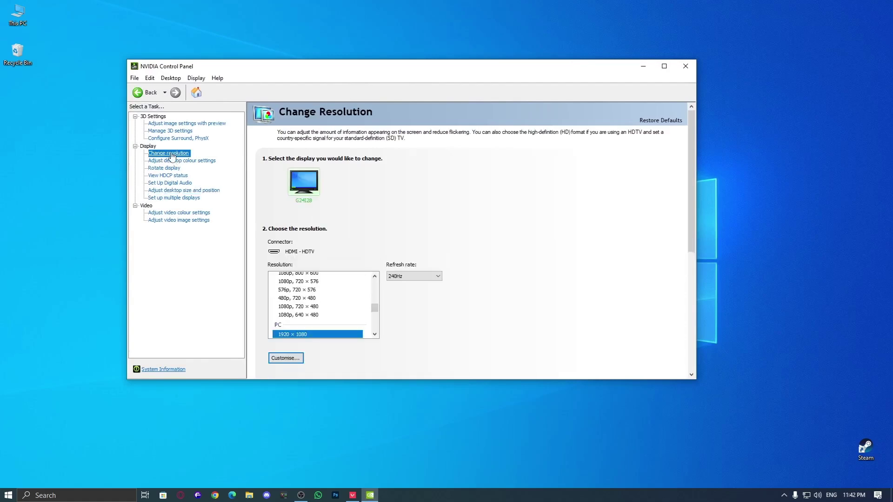
pyautogui.click(287, 359)
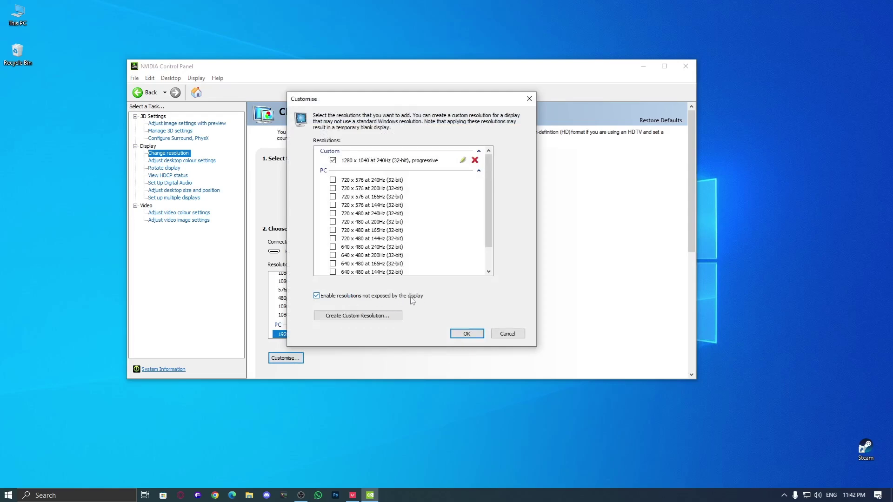
pyautogui.click(352, 317)
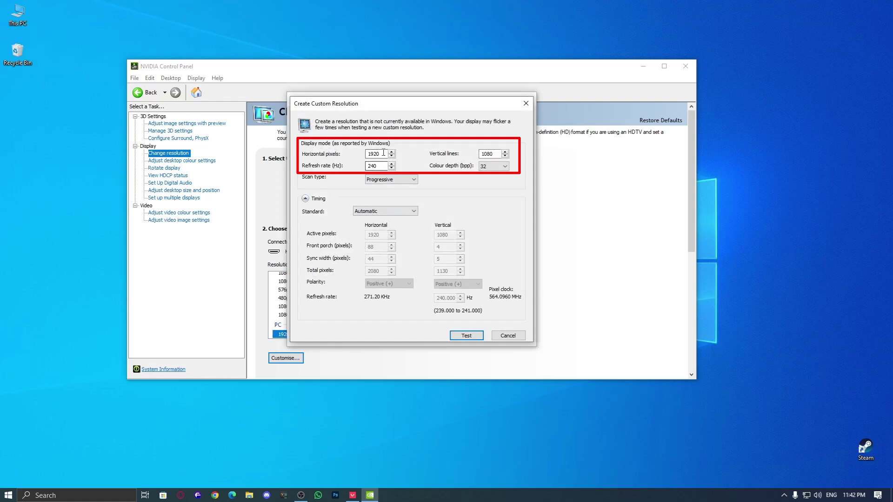
pyautogui.doubleClick(383, 152)
pyautogui.doubleClick(496, 154)
pyautogui.doubleClick(378, 166)
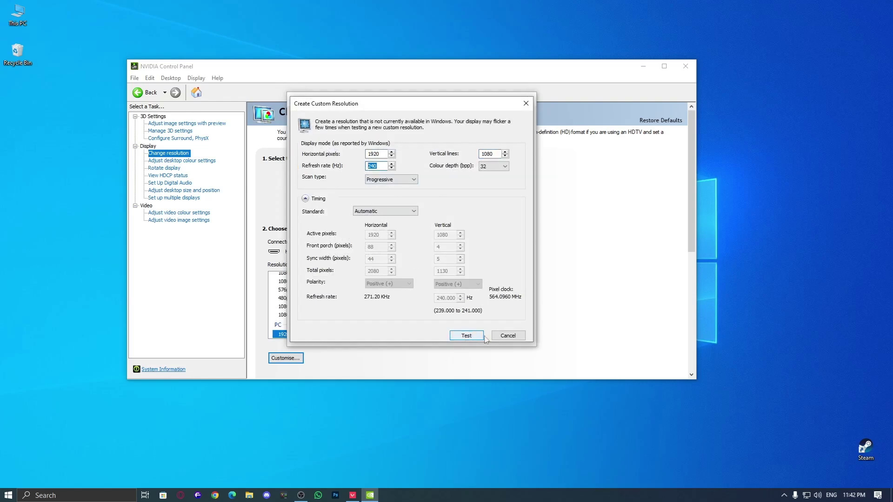
pyautogui.click(507, 337)
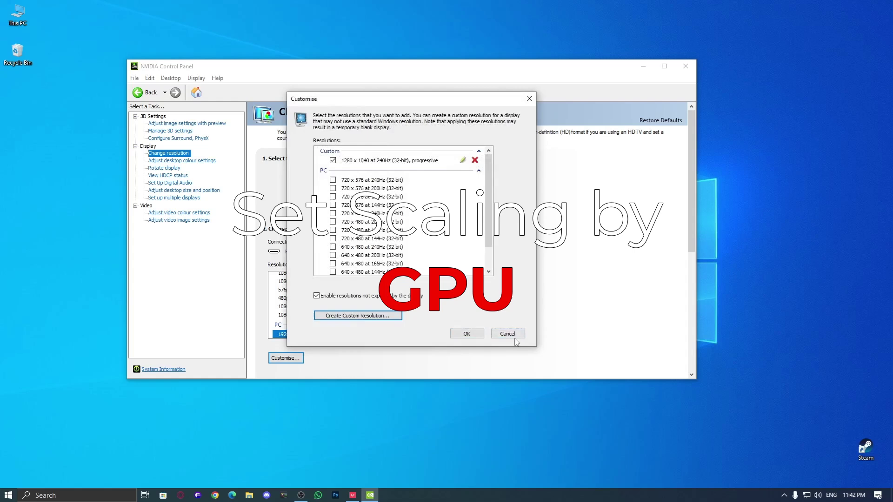
# Step: Select the 1280 × 1040 custom resolution, declining to apply it when leaving the page
pyautogui.click(507, 334)
pyautogui.scroll(10, 329, 276)
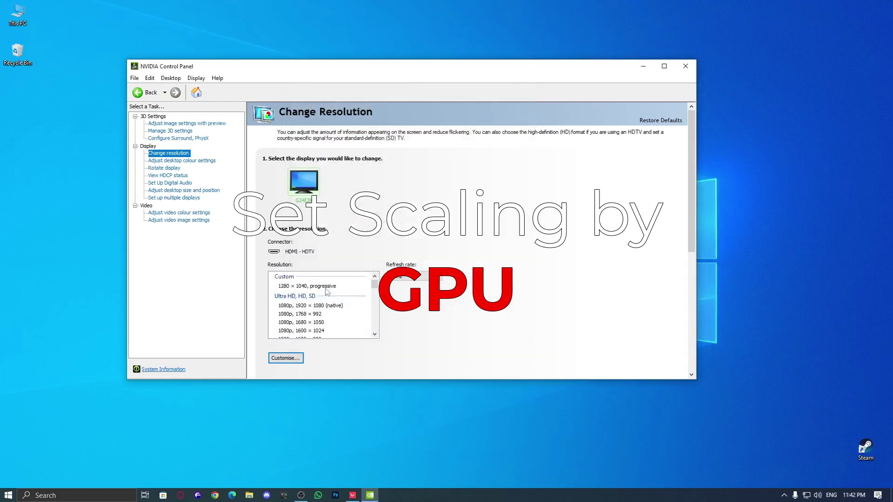
pyautogui.click(320, 286)
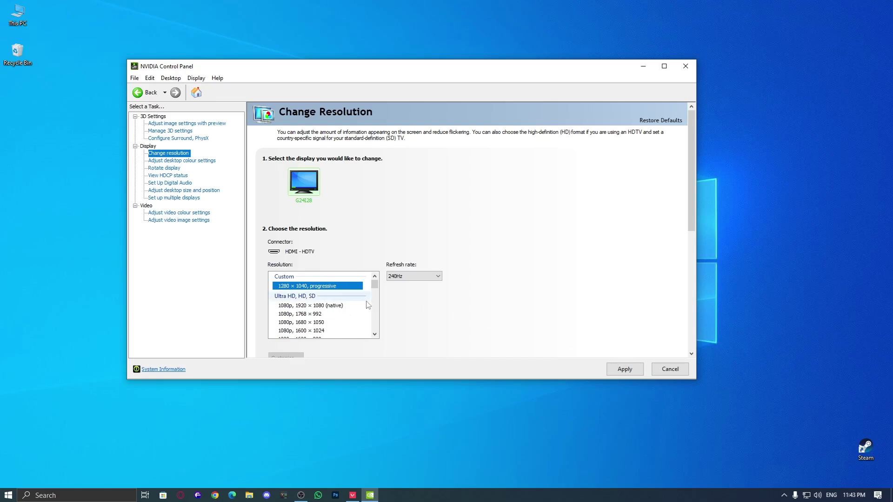
pyautogui.click(183, 190)
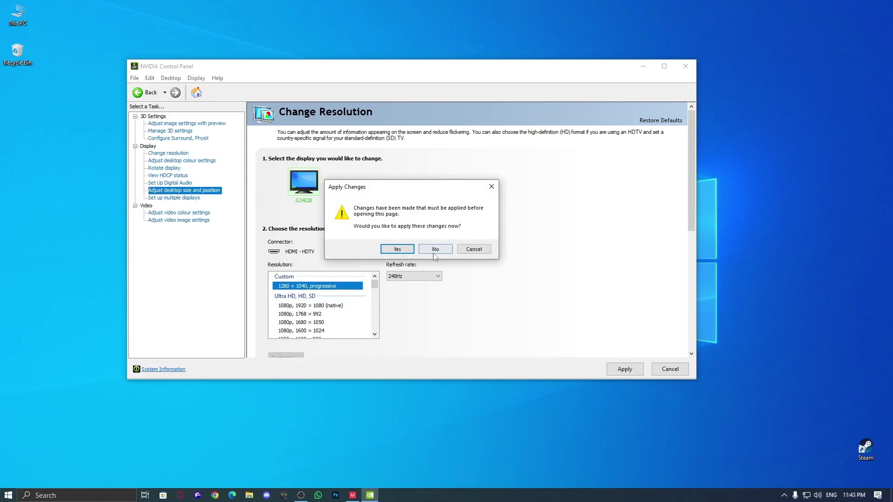
pyautogui.click(434, 251)
# Step: Set desktop scaling to Full-screen, with scaling performed on the GPU
pyautogui.click(201, 191)
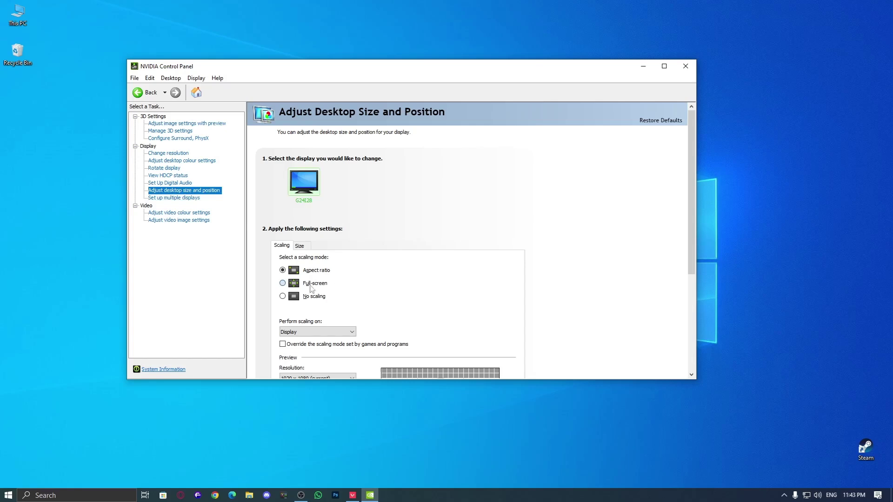
pyautogui.click(290, 284)
pyautogui.scroll(-1, 367, 292)
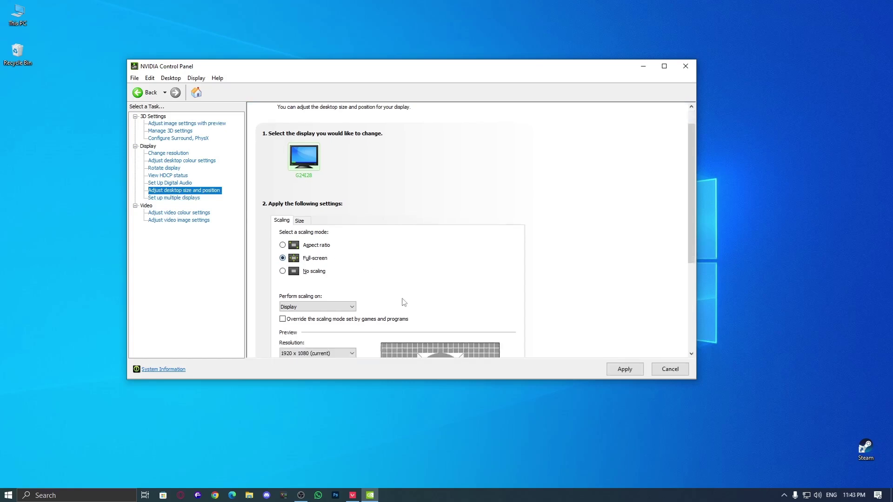
pyautogui.click(321, 282)
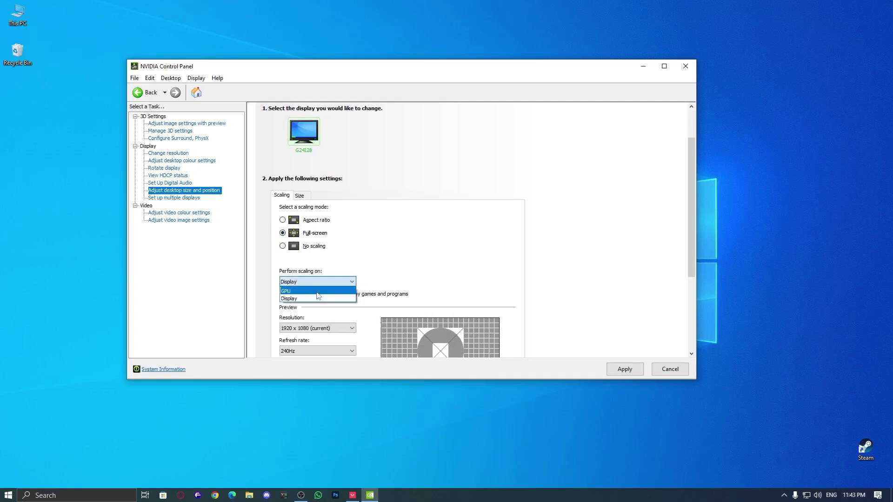
pyautogui.click(318, 291)
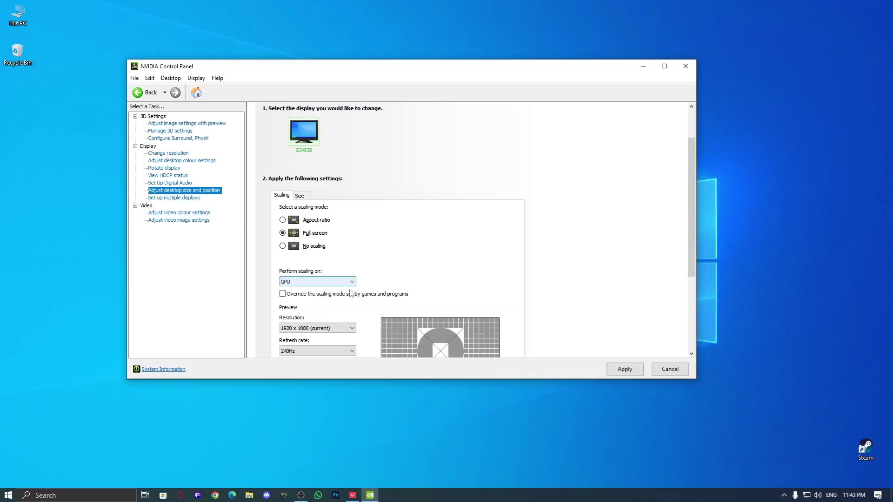
pyautogui.scroll(-1, 465, 340)
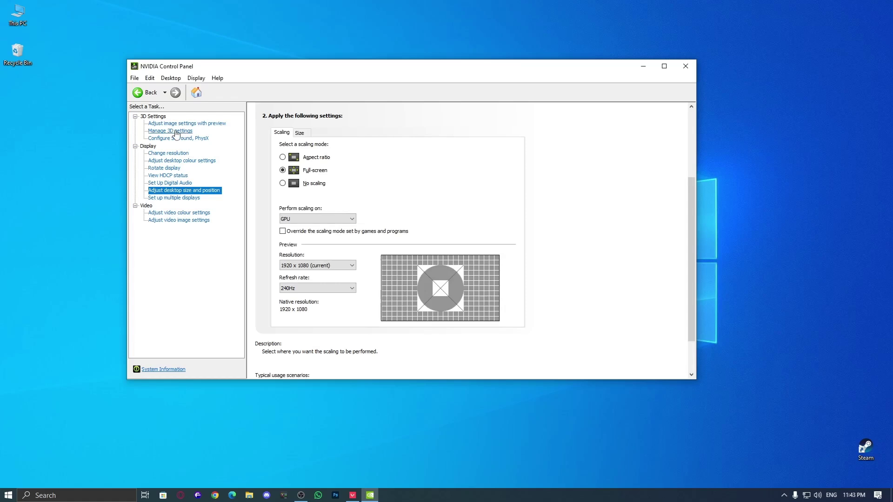
# Step: Look at the DSR - Factors setting under Manage 3D settings
pyautogui.click(176, 133)
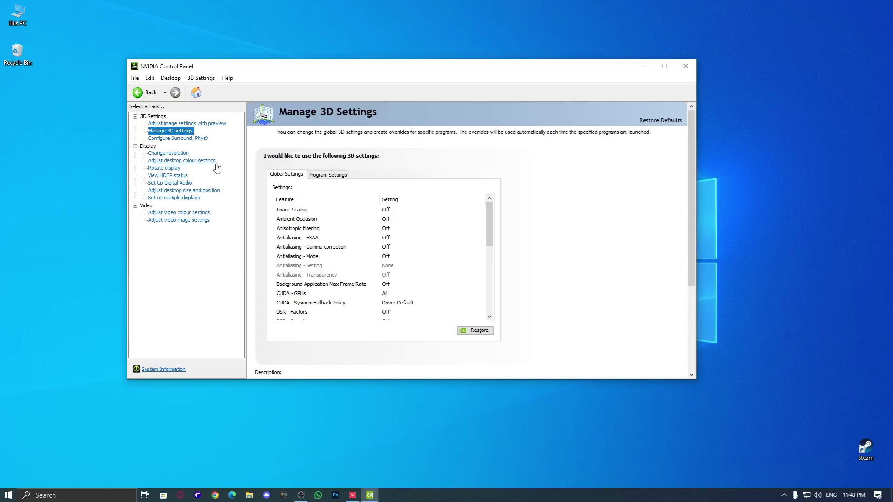
pyautogui.scroll(-1, 306, 303)
pyautogui.click(304, 285)
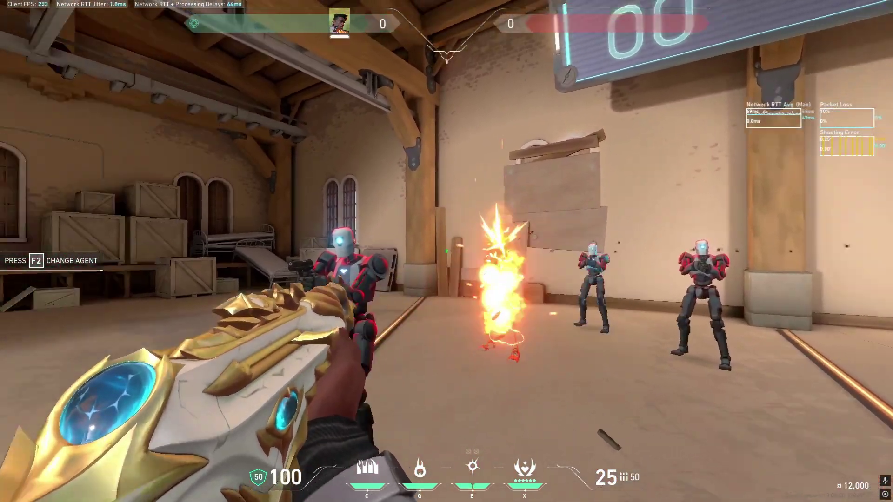
# Step: Swap to the knife, pause the game, and bring up the Windows taskbar
pyautogui.press('3')
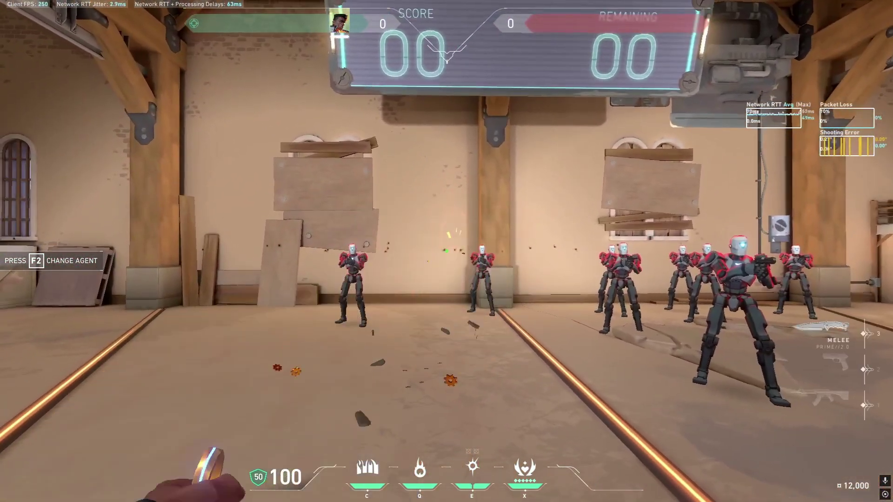
pyautogui.press('Escape')
pyautogui.press('super')
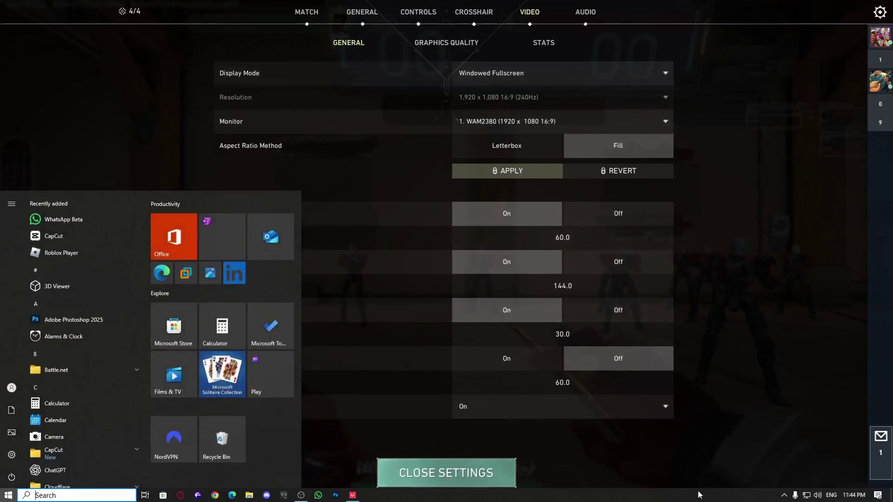
pyautogui.press('super')
pyautogui.press('super')
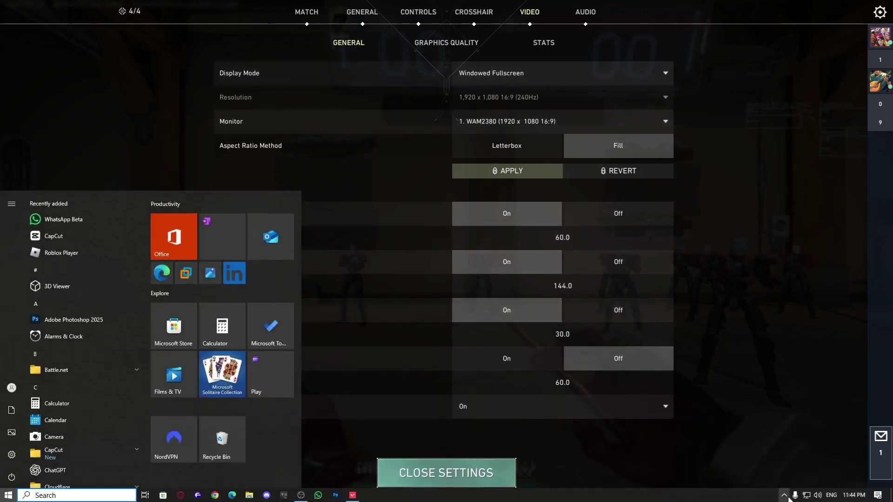
# Step: Open NVIDIA Control Panel from the tray icon and select the 1280 × 1040 resolution
pyautogui.click(785, 496)
pyautogui.rightClick(785, 480)
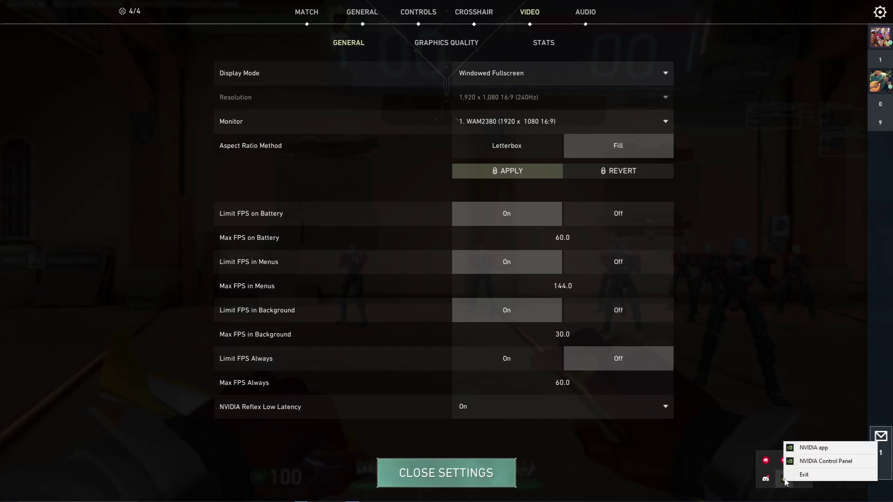
pyautogui.click(804, 462)
pyautogui.click(181, 155)
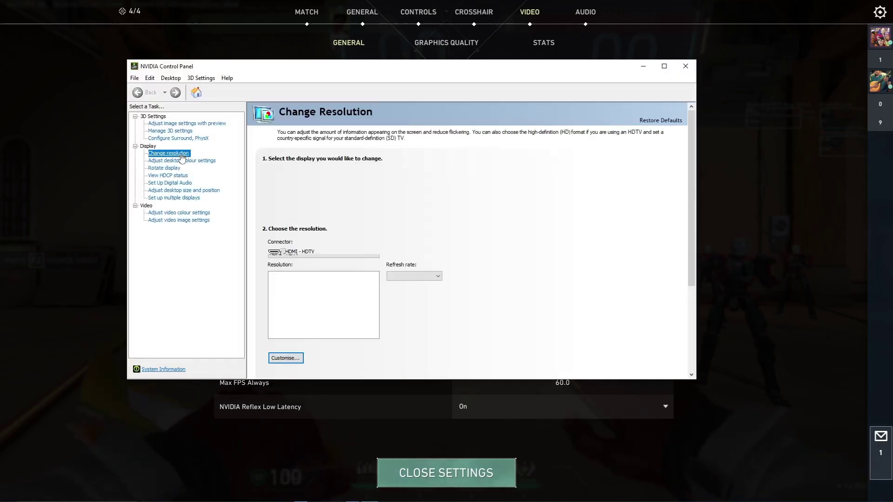
pyautogui.click(331, 287)
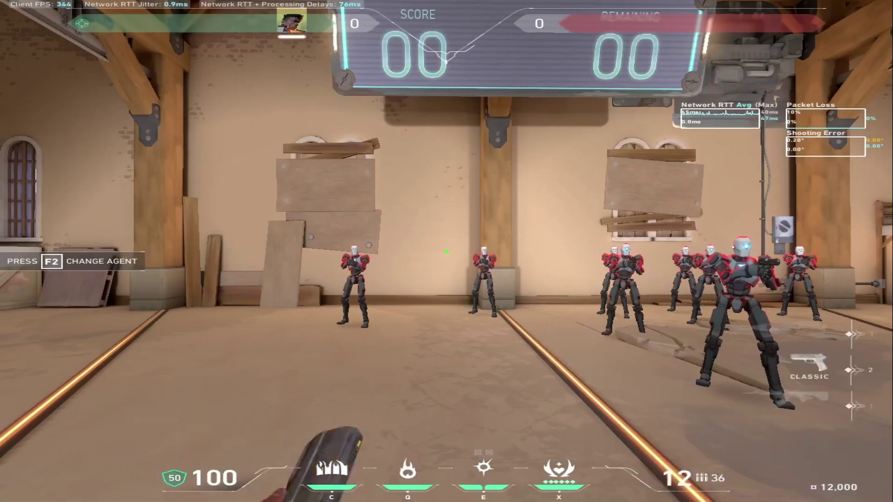
# Step: Equip the Vandal and fire six shots at the range bots
pyautogui.press('1')
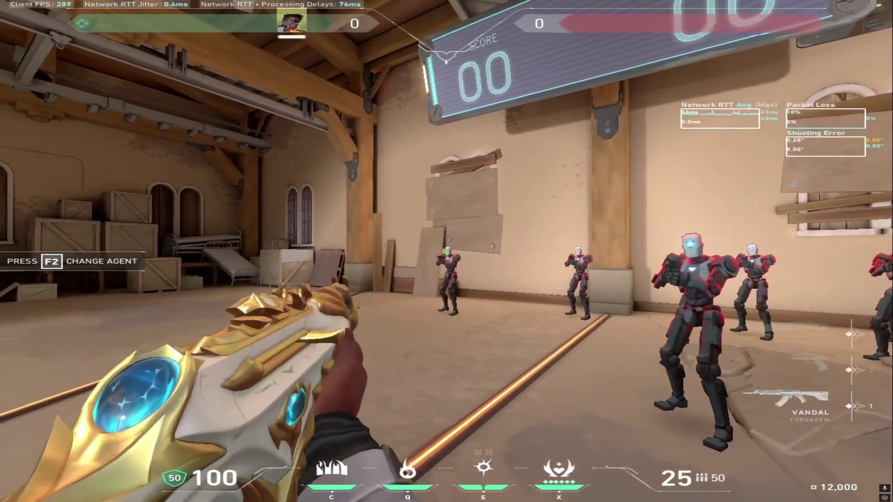
pyautogui.click(447, 251)
pyautogui.click(446, 251)
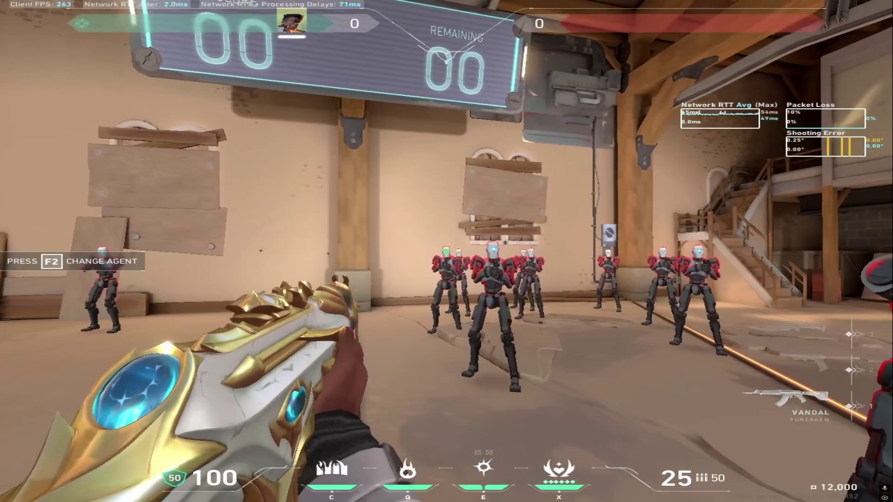
pyautogui.click(446, 251)
pyautogui.click(446, 251)
pyautogui.click(446, 251)
pyautogui.click(447, 251)
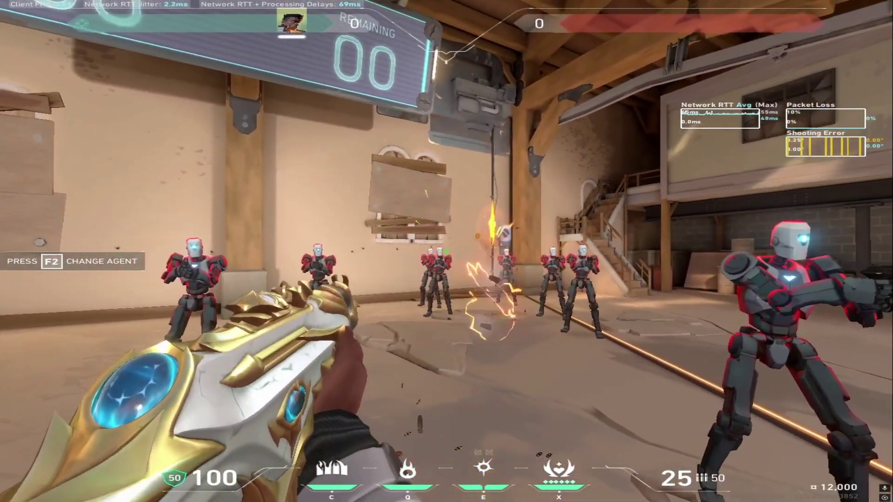
# Step: Apply Fullscreen mode at 1,280 x 1,040 5:4, then go back to the Range with the Vandal
pyautogui.press('Escape')
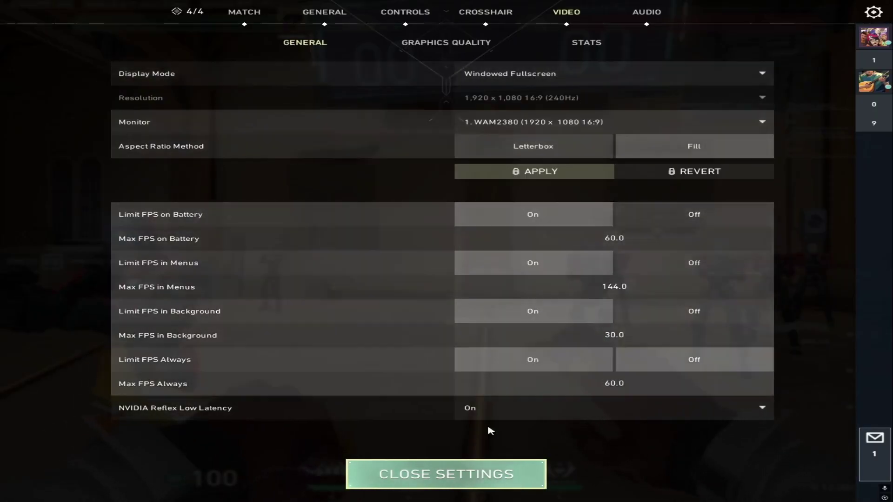
pyautogui.click(529, 77)
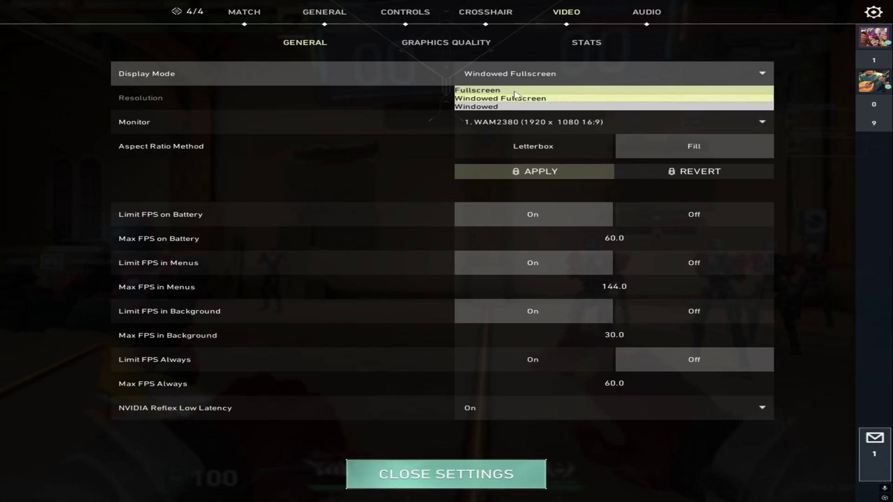
pyautogui.click(515, 90)
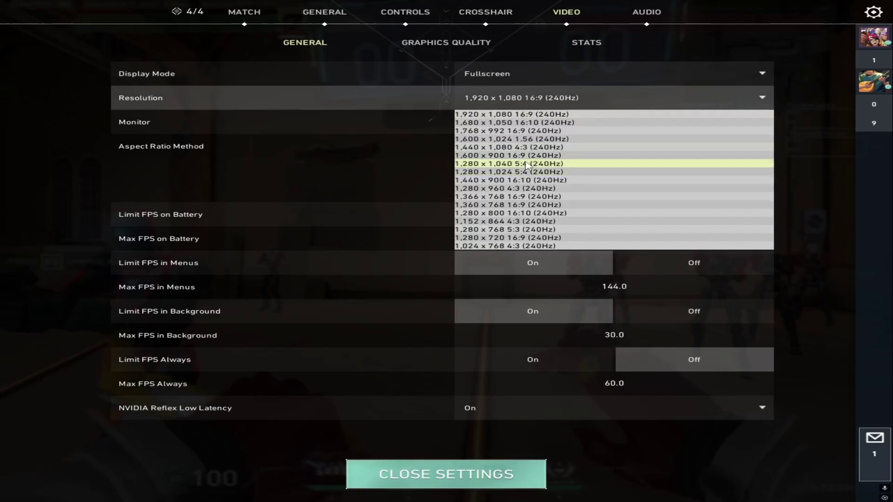
pyautogui.click(530, 163)
pyautogui.click(565, 178)
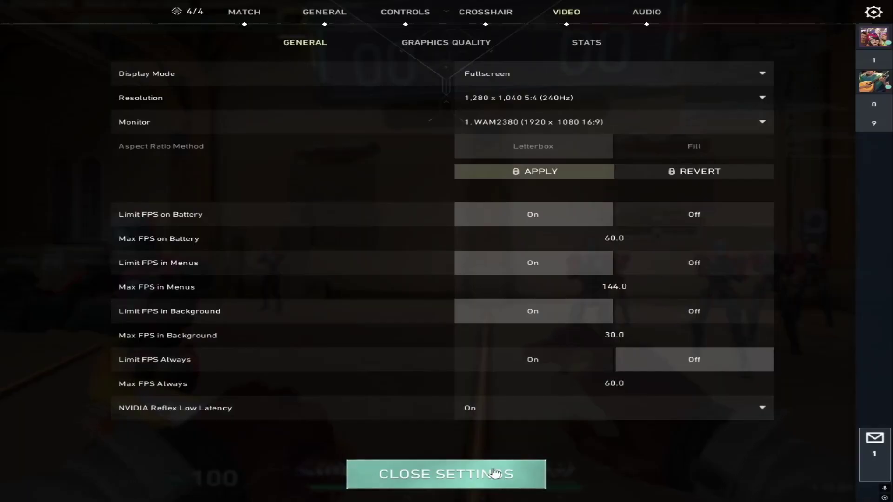
pyautogui.click(495, 473)
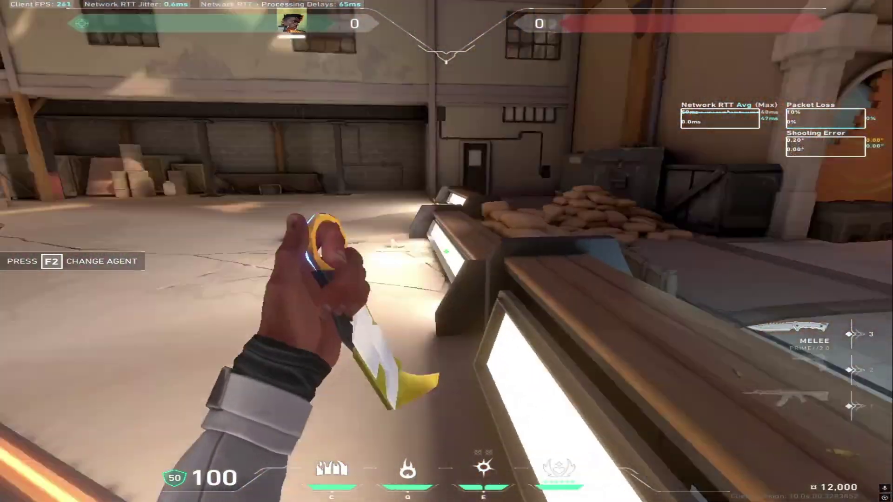
pyautogui.press('1')
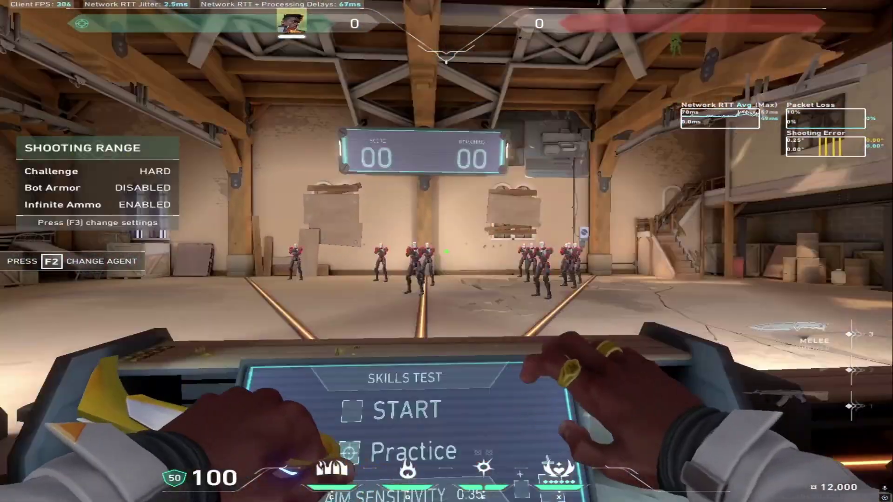
# Step: Exit Valorant to the desktop from the in-game menu
pyautogui.press('Escape')
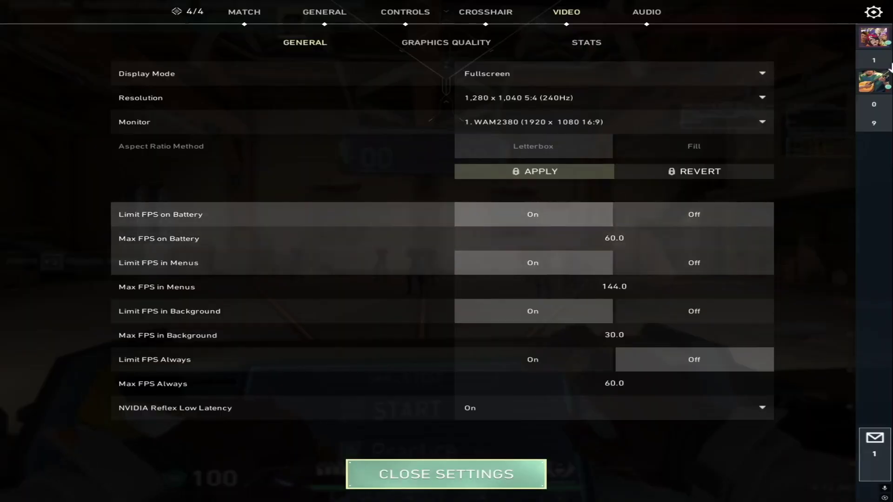
pyautogui.press('Escape')
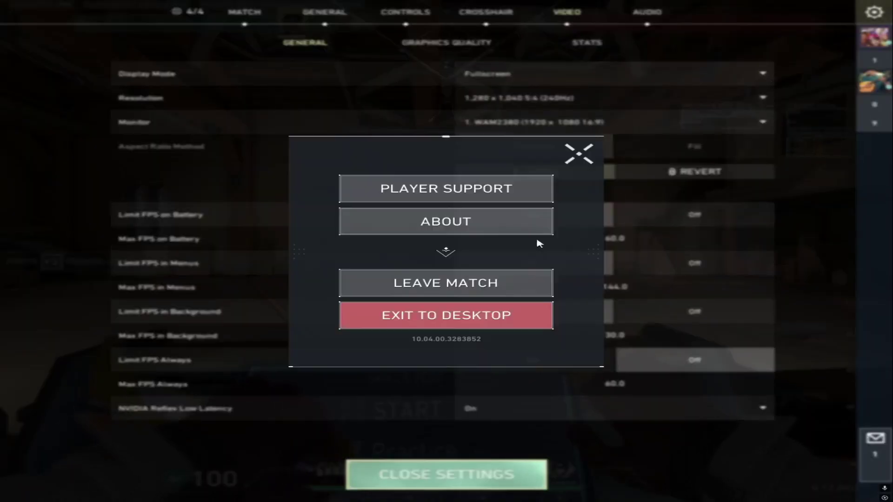
pyautogui.click(426, 321)
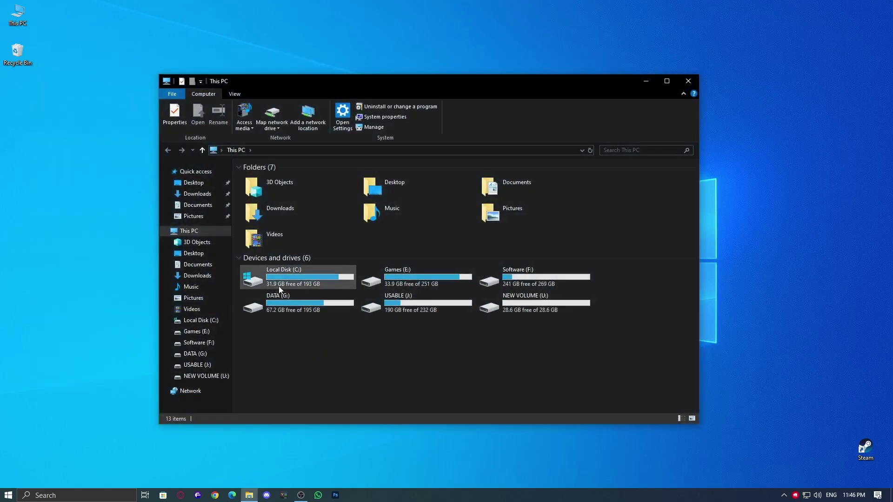
# Step: Close This PC and go through AppData to Local > VALORANT > Saved > Config
pyautogui.click(688, 81)
pyautogui.press('super+r')
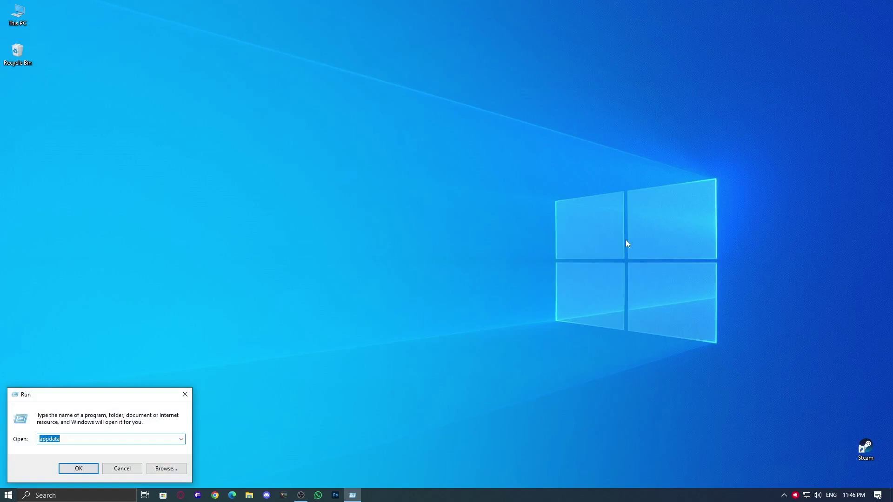
pyautogui.press('Return')
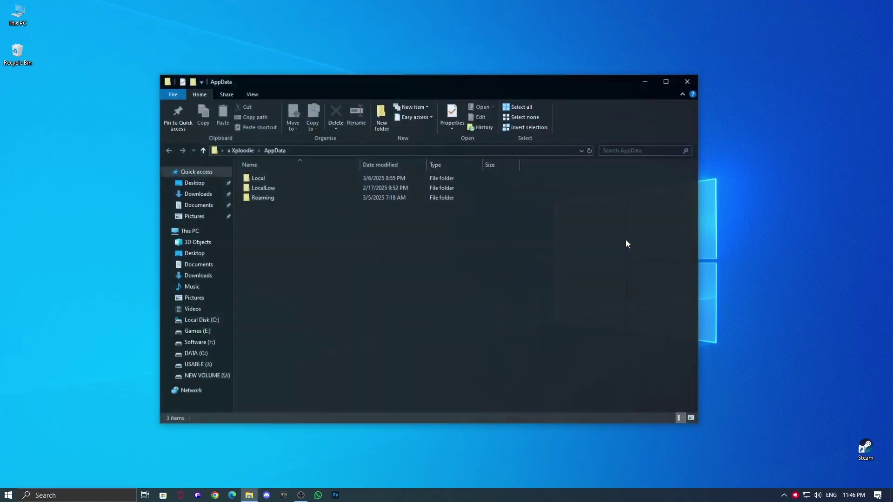
pyautogui.doubleClick(275, 176)
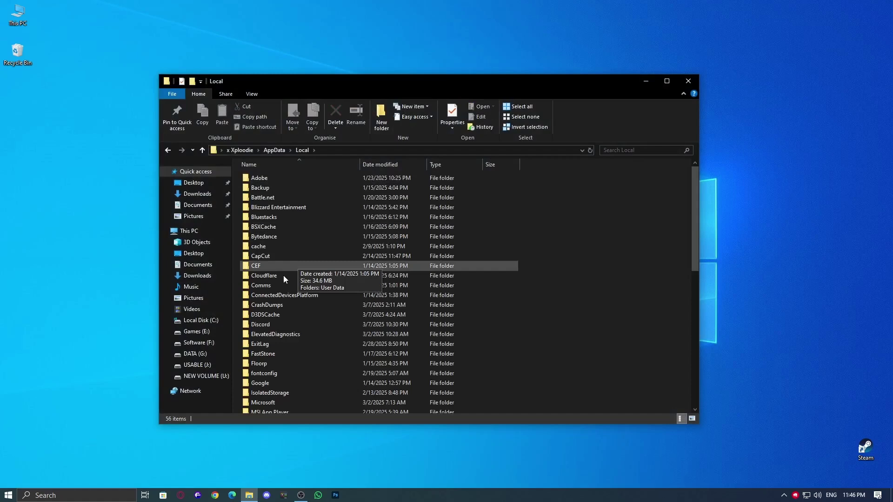
pyautogui.scroll(-10, 279, 288)
pyautogui.click(269, 359)
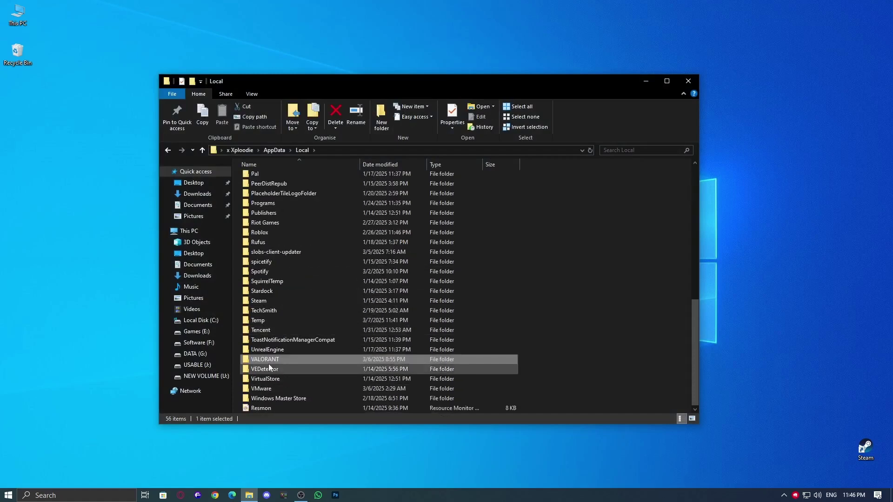
pyautogui.doubleClick(268, 359)
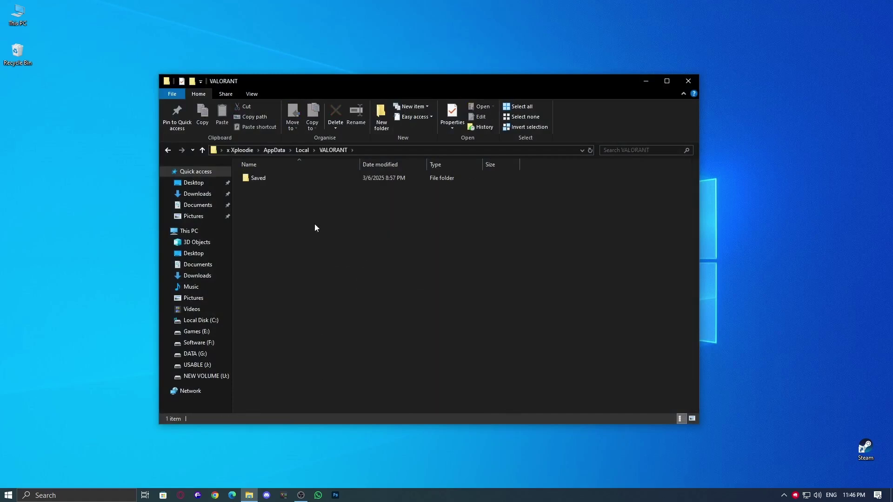
pyautogui.doubleClick(272, 179)
pyautogui.doubleClick(273, 180)
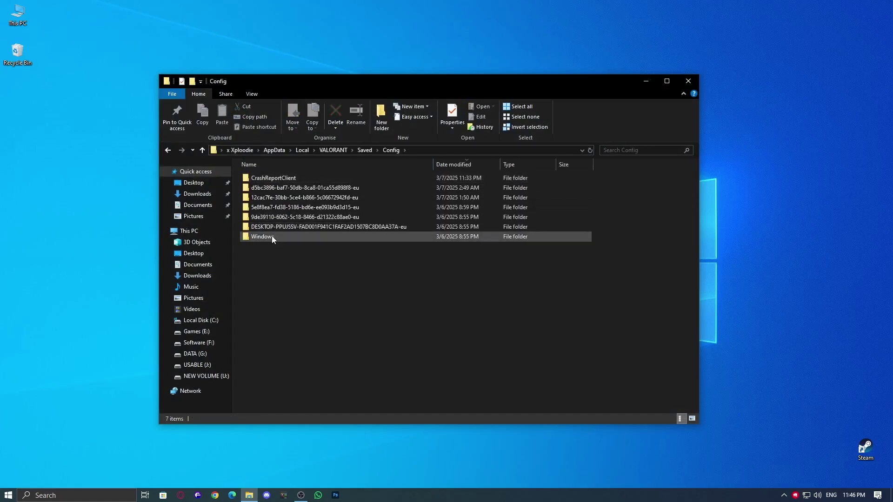
# Step: Sort the Config folders by date modified, newest first, and open the latest ID folder's Windows subfolder
pyautogui.hotkey('ctrl', 'a')
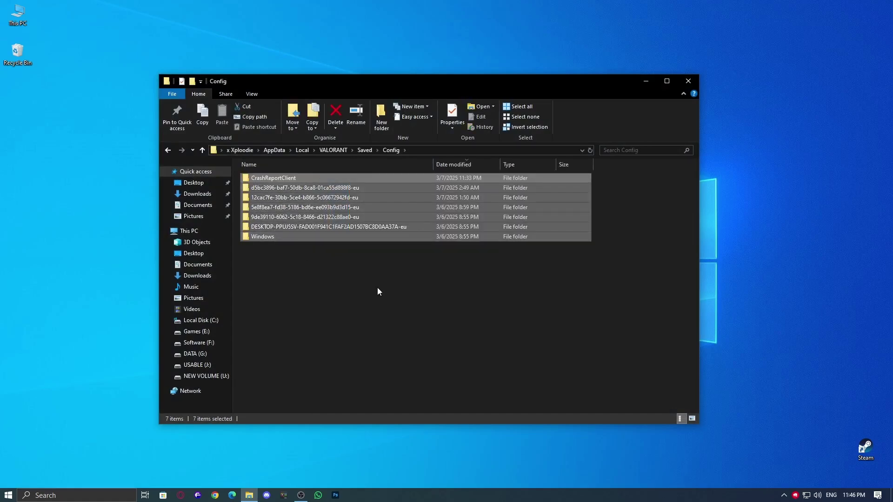
pyautogui.click(378, 292)
pyautogui.moveTo(383, 307); pyautogui.dragTo(339, 205)
pyautogui.click(457, 164)
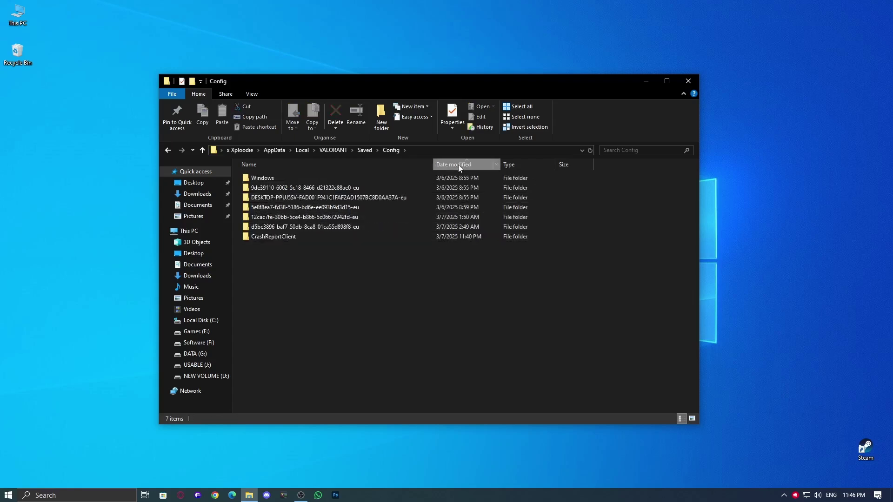
pyautogui.click(458, 165)
pyautogui.click(465, 188)
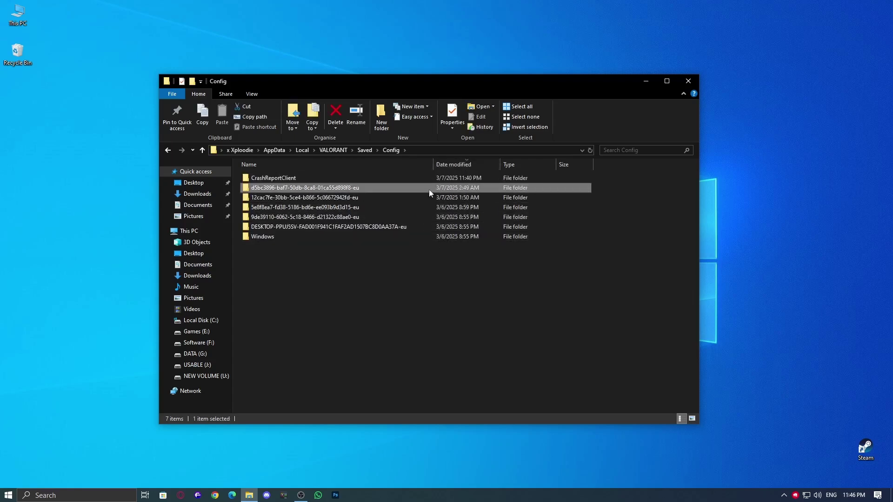
pyautogui.doubleClick(371, 189)
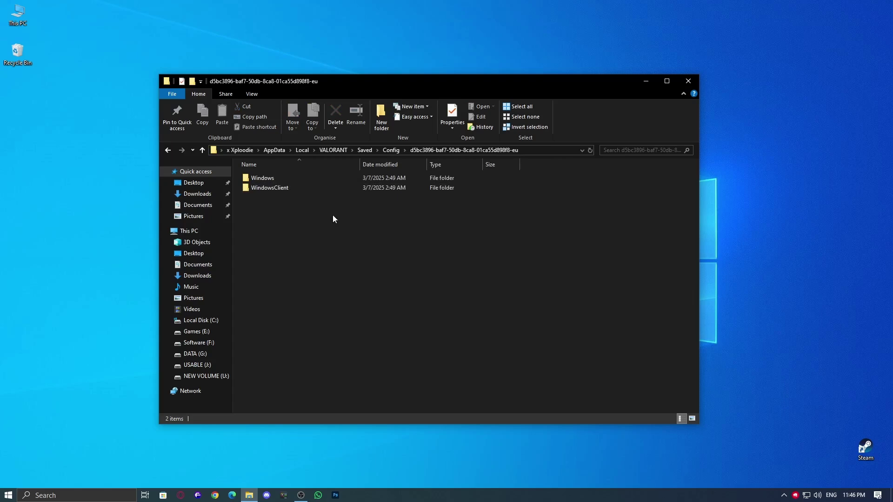
pyautogui.doubleClick(274, 179)
# Step: Open GameUserSettings in Notepad and change the bShouldLetterbox value to false
pyautogui.doubleClick(289, 179)
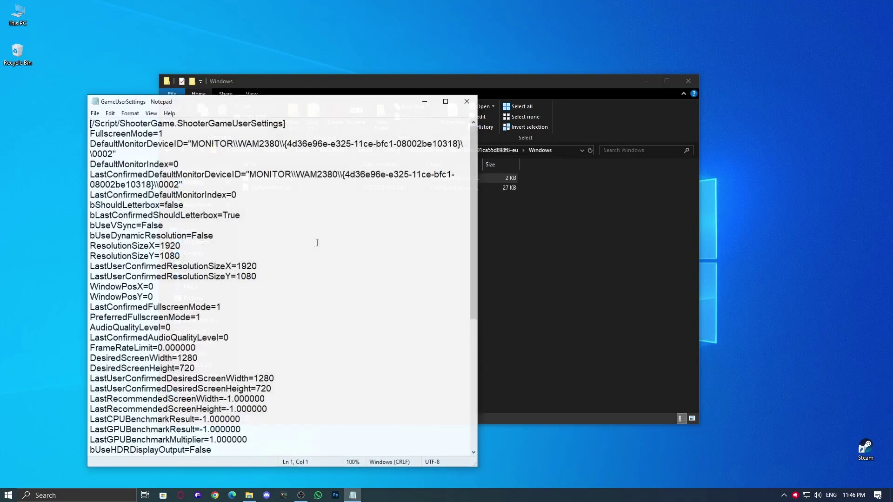
pyautogui.scroll(-1, 164, 187)
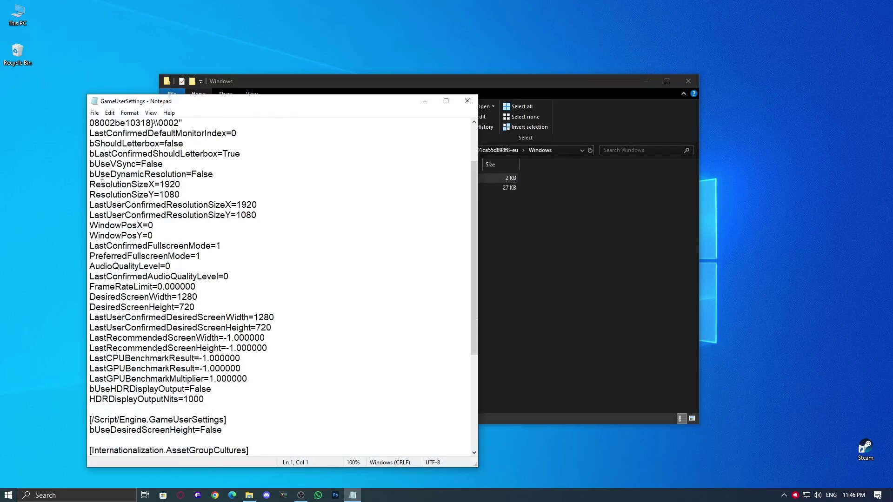
pyautogui.doubleClick(174, 144)
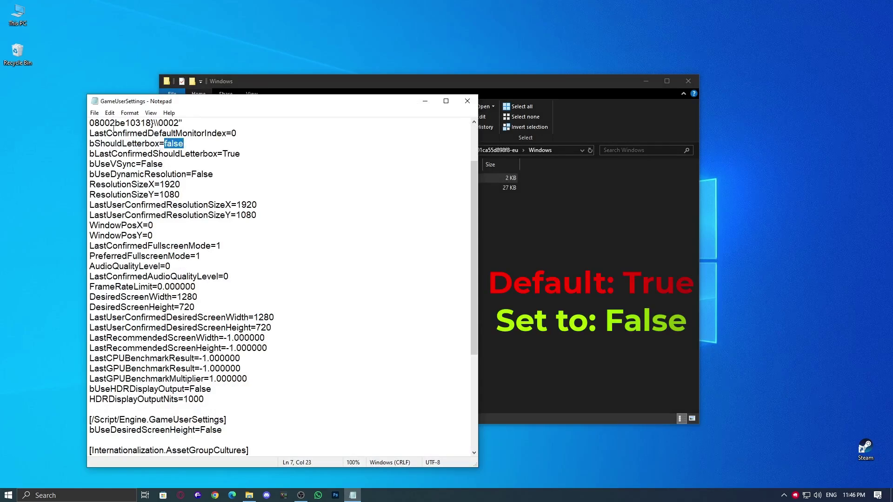
pyautogui.click(94, 113)
pyautogui.click(179, 161)
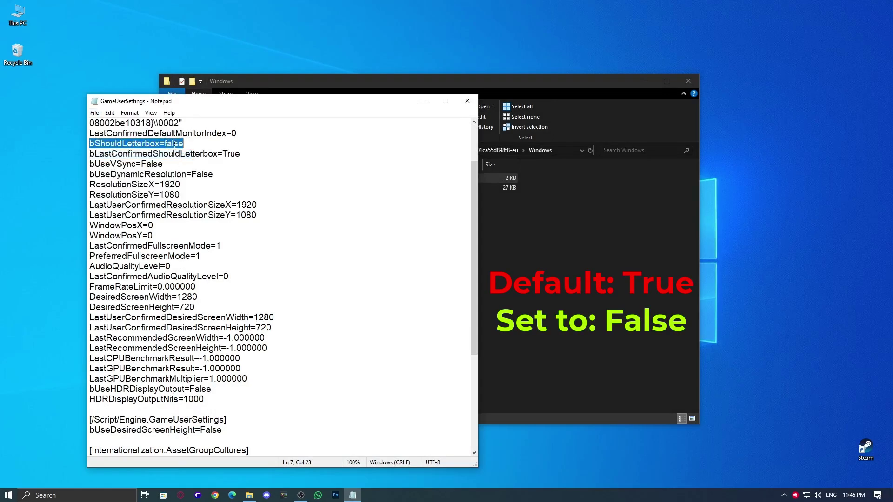
pyautogui.doubleClick(169, 144)
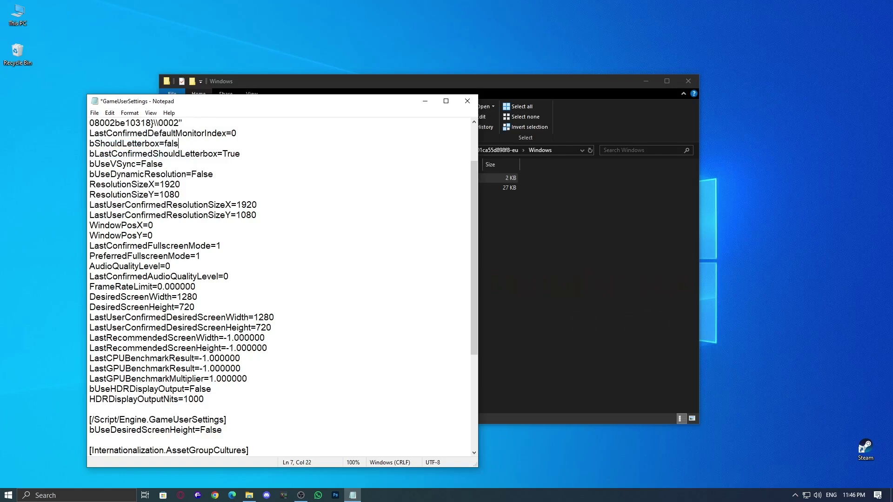
# Step: Save the settings file, close Notepad, and go back up to the Config folder
pyautogui.click(95, 113)
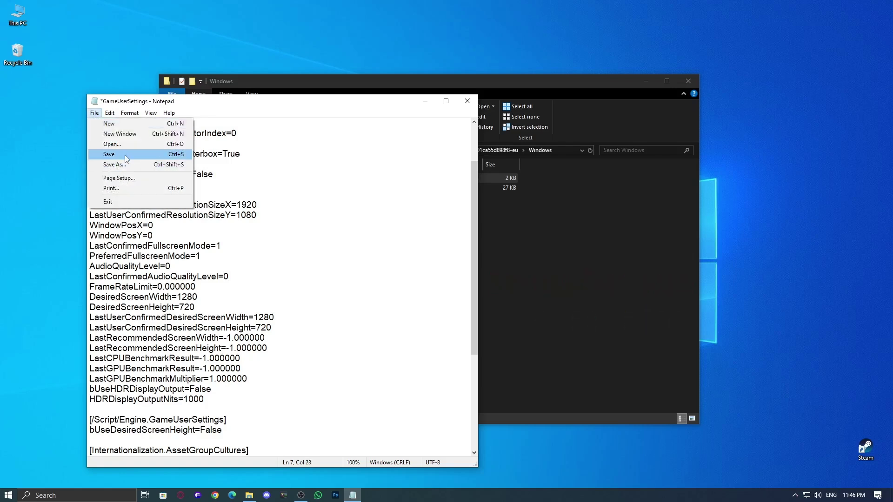
pyautogui.click(100, 157)
pyautogui.click(466, 106)
pyautogui.hotkey('alt', 'Up')
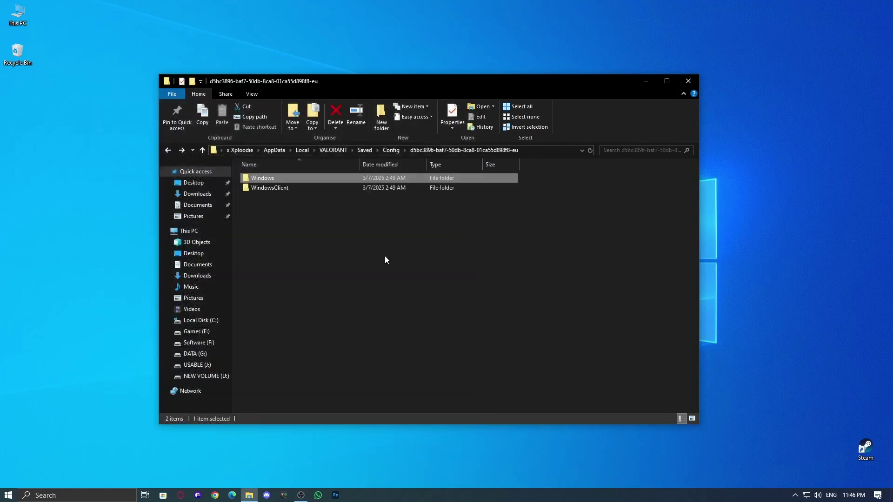
pyautogui.hotkey('alt', 'Up')
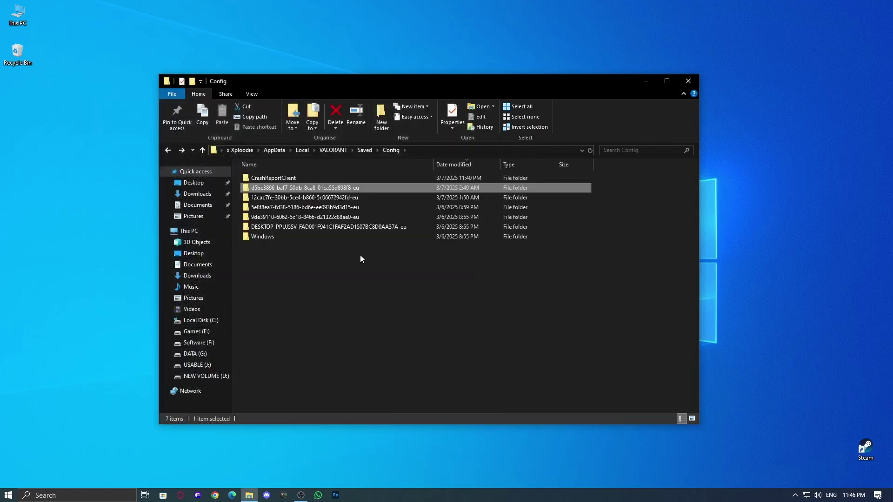